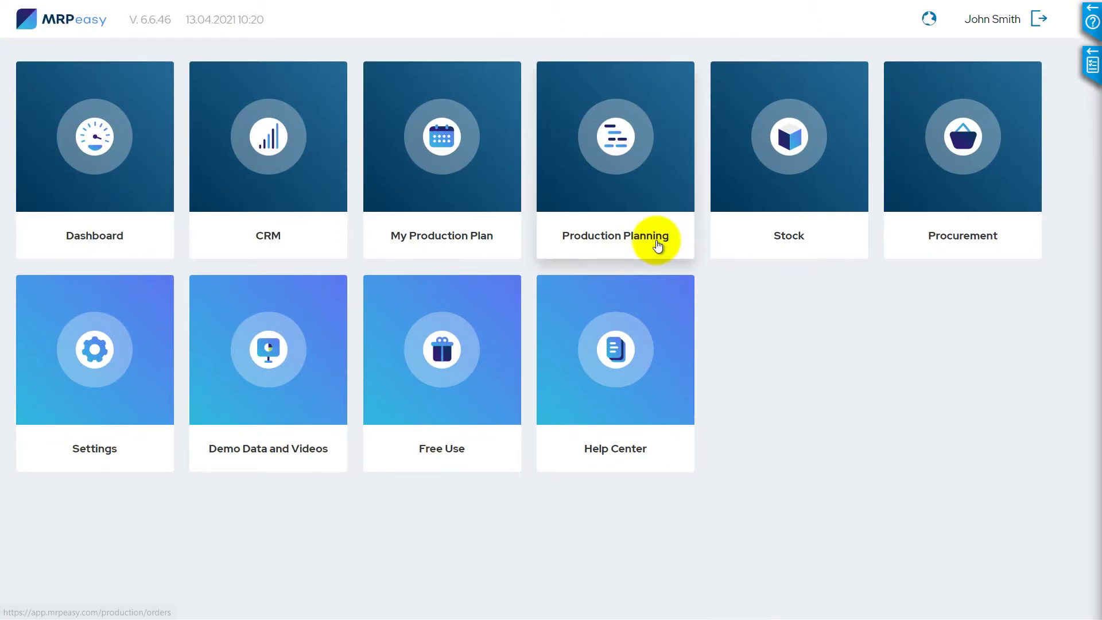
Create the Woodworks workstation group with 3 instances, then start a Paint room group at 120 USD hourly
click(658, 245)
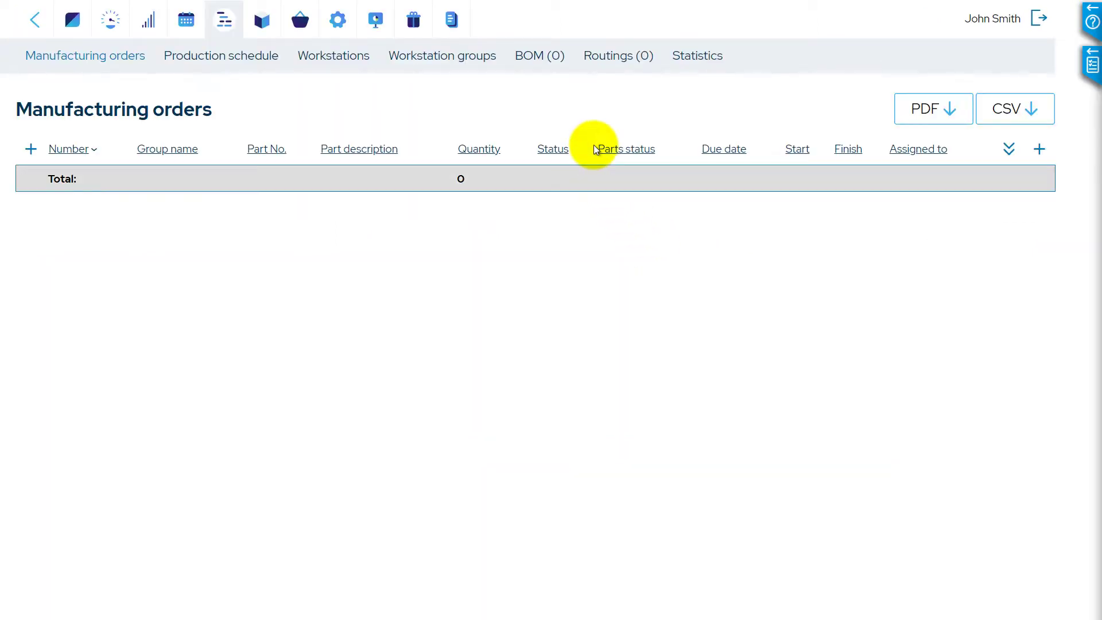
click(470, 63)
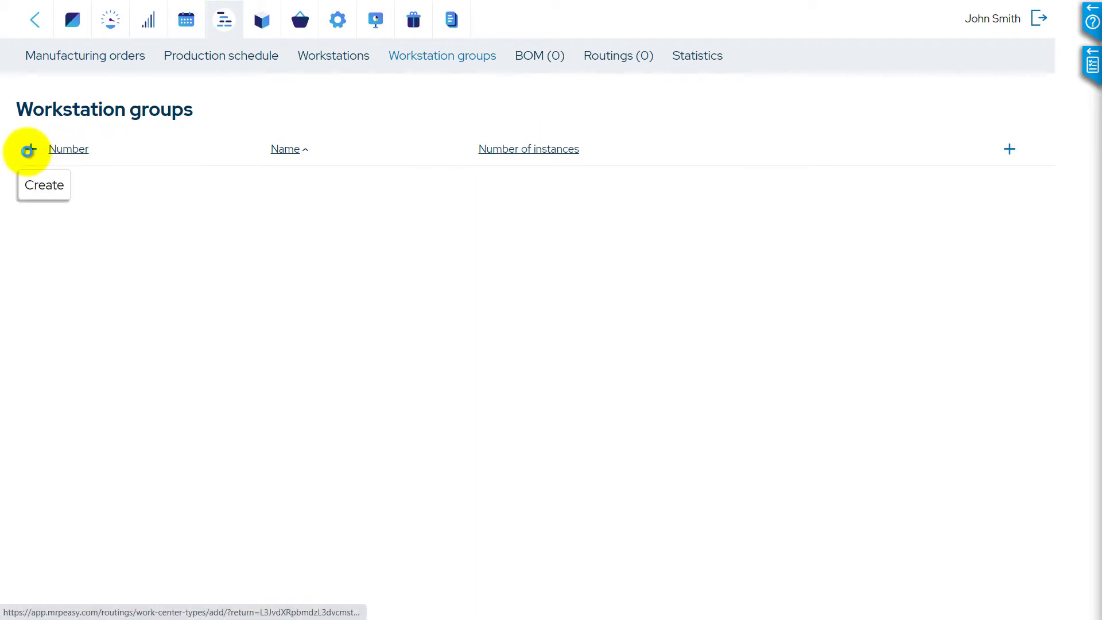
click(28, 150)
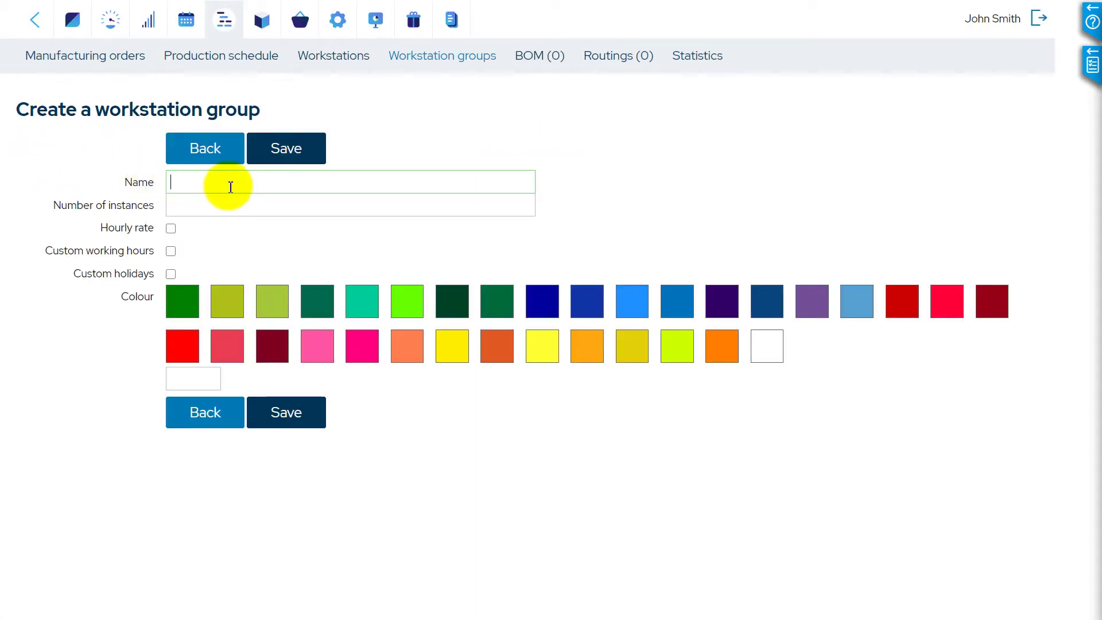
text(Woodworks)
click(261, 206)
text(3)
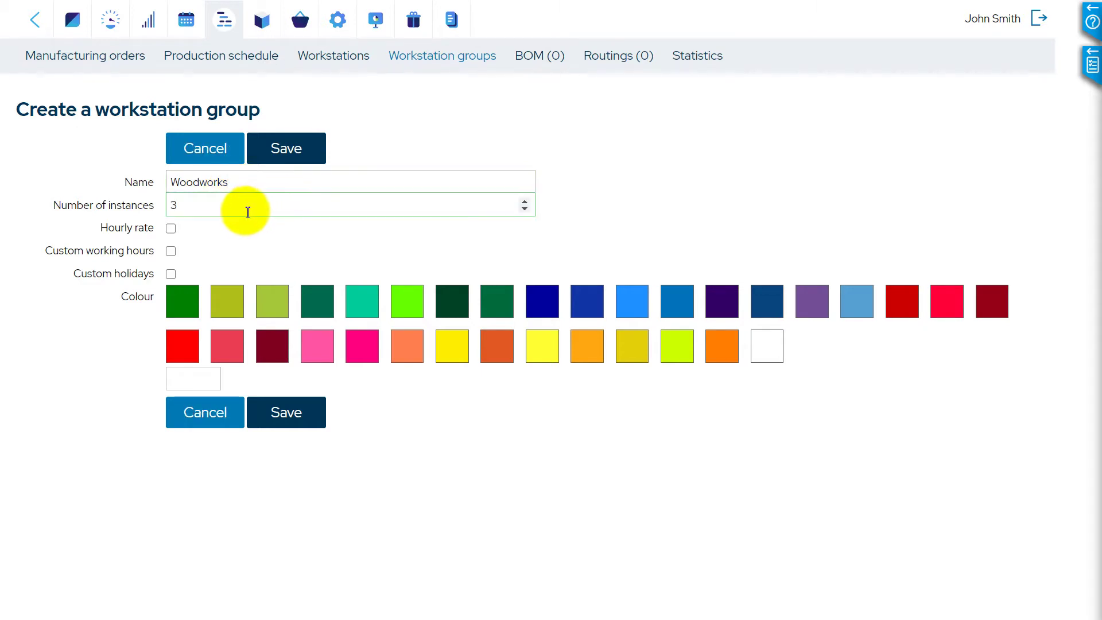
click(173, 231)
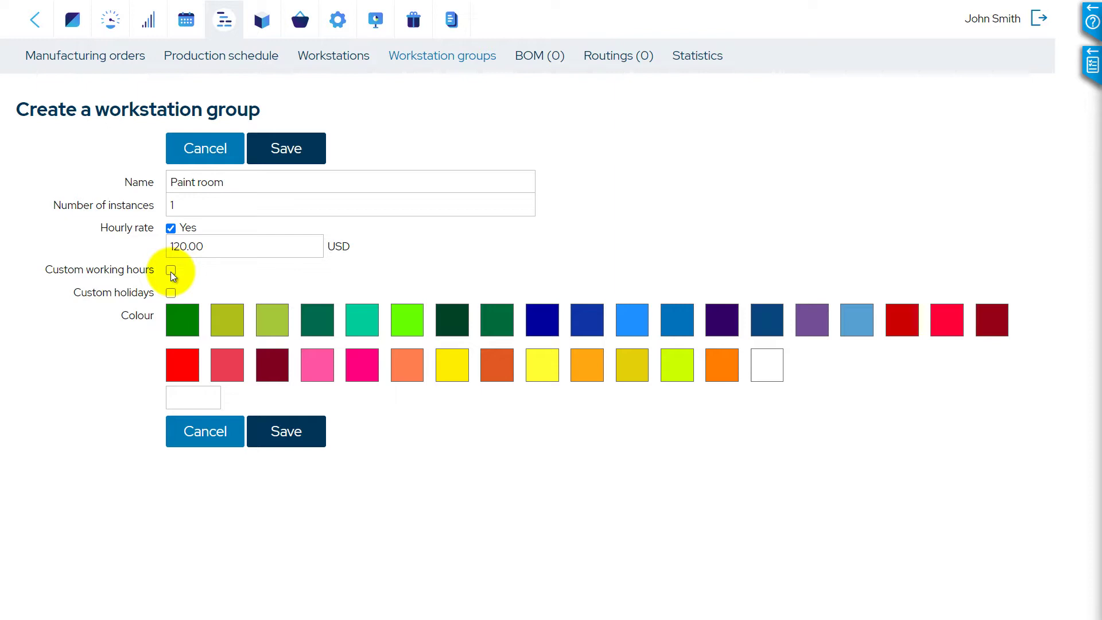
Give Paint room custom hours 00:00–23:59 every day and a bright green colour, then save it
click(170, 270)
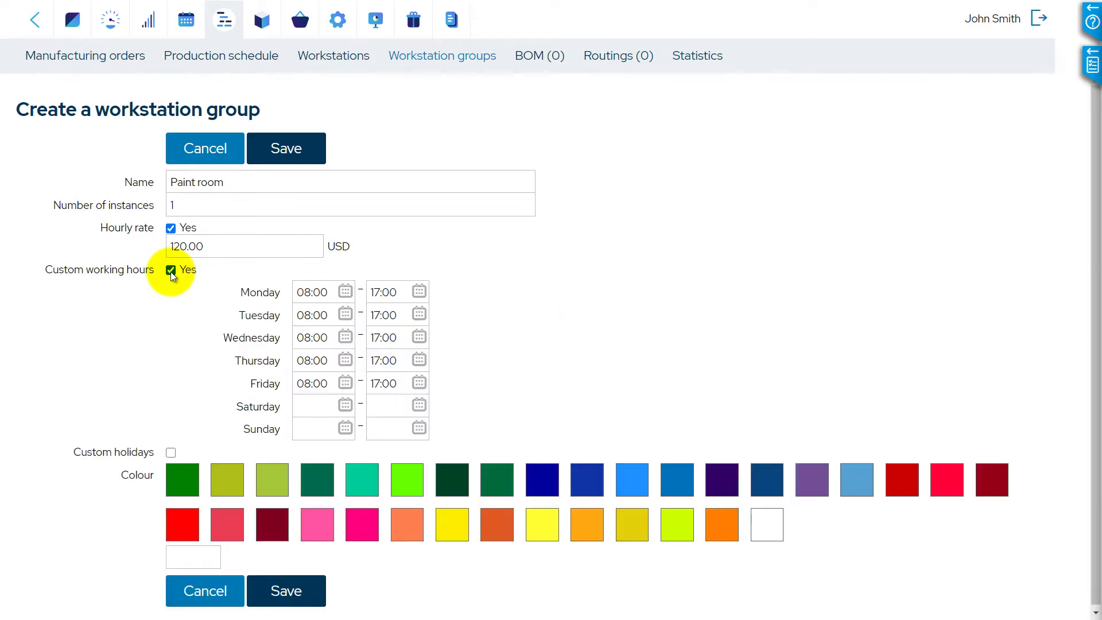
click(347, 293)
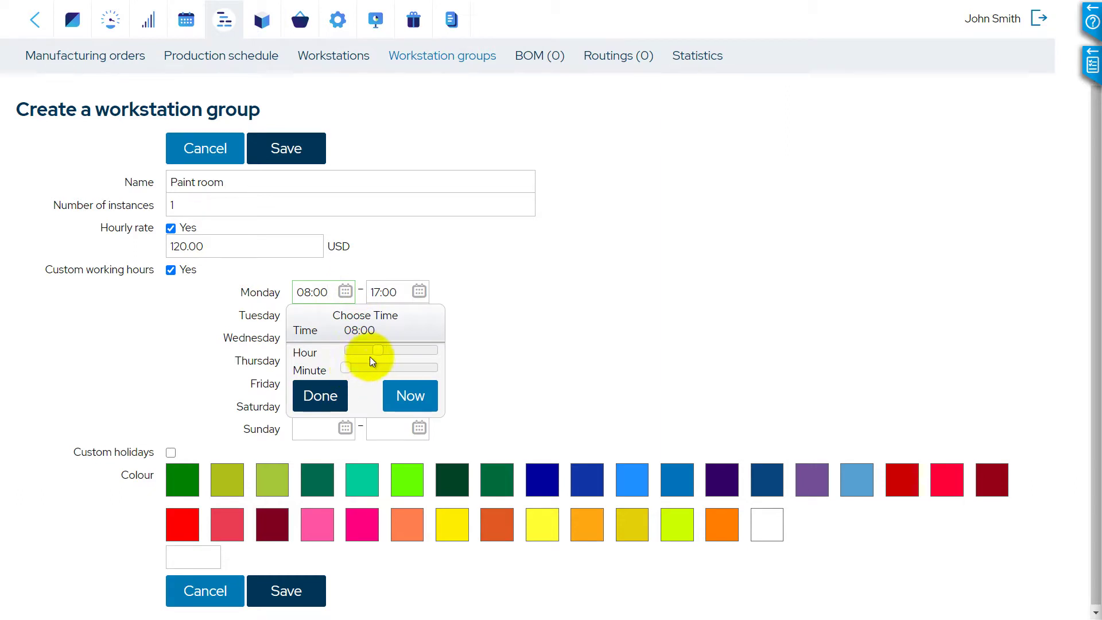
drag(377, 351, 342, 350)
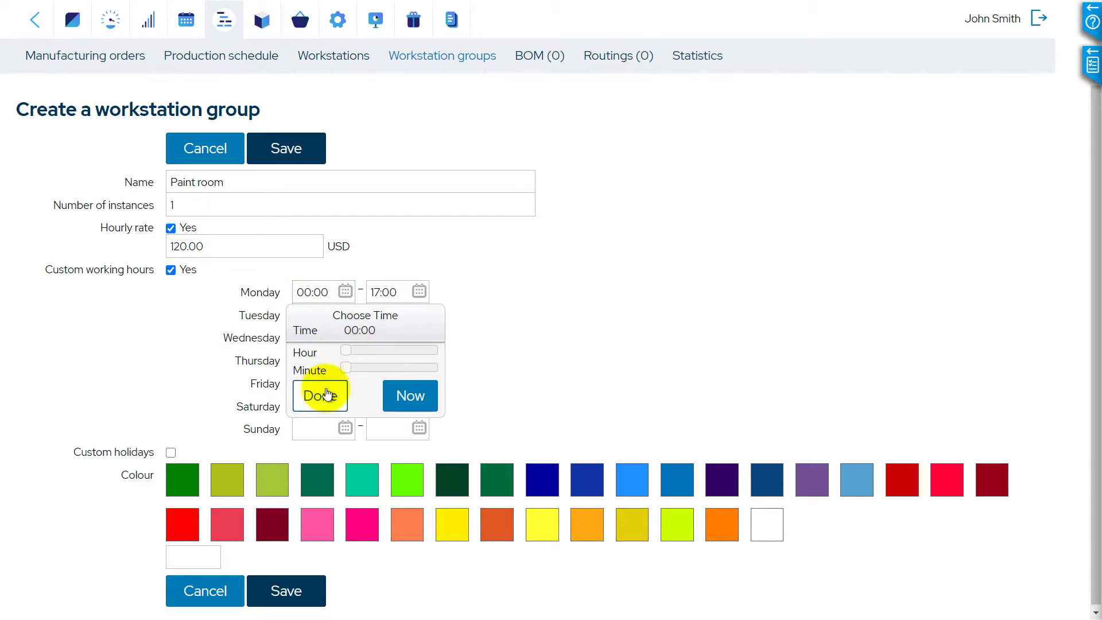
click(402, 424)
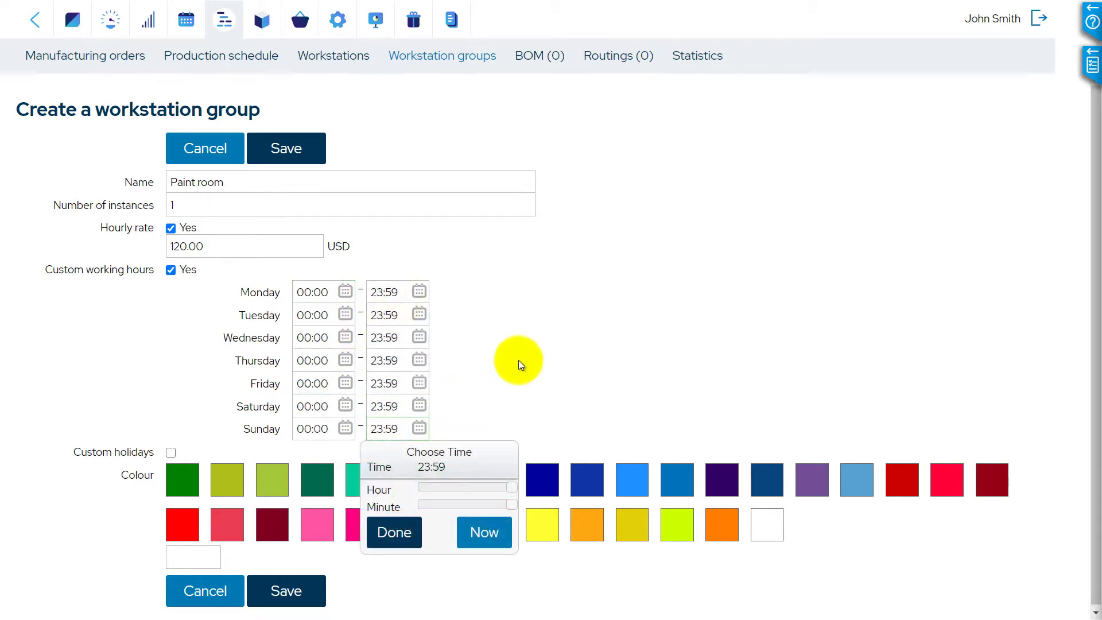
click(477, 400)
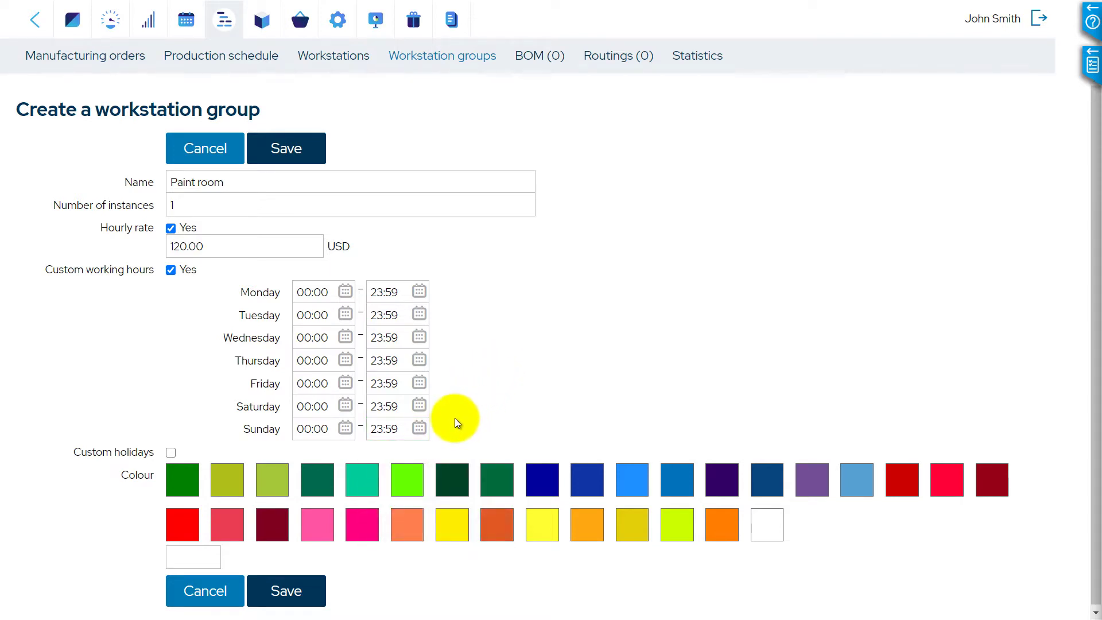
click(404, 478)
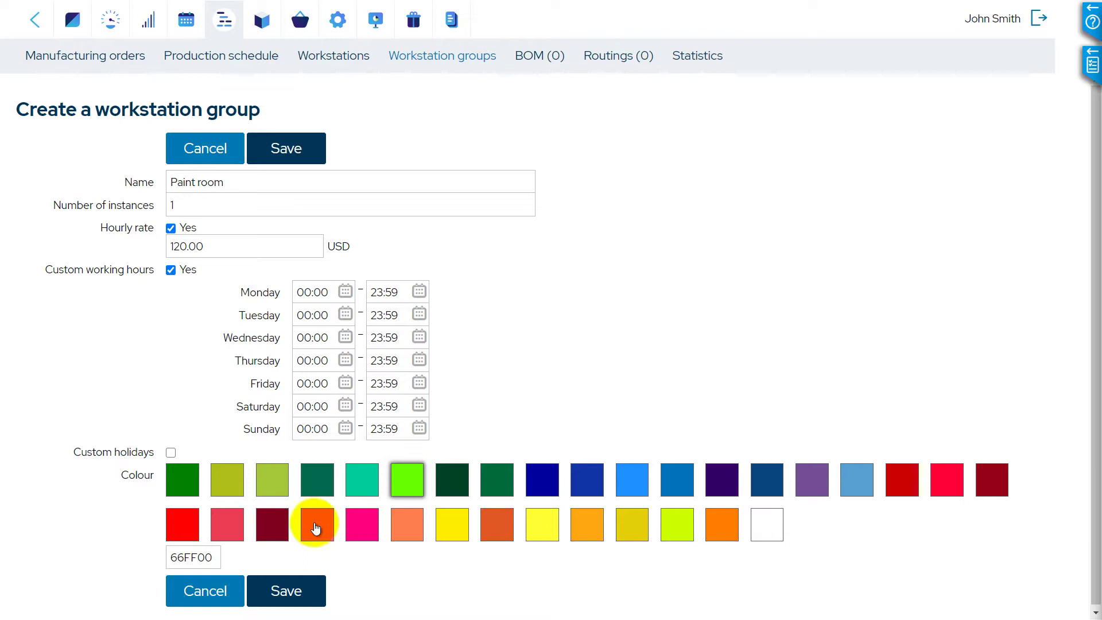
click(286, 591)
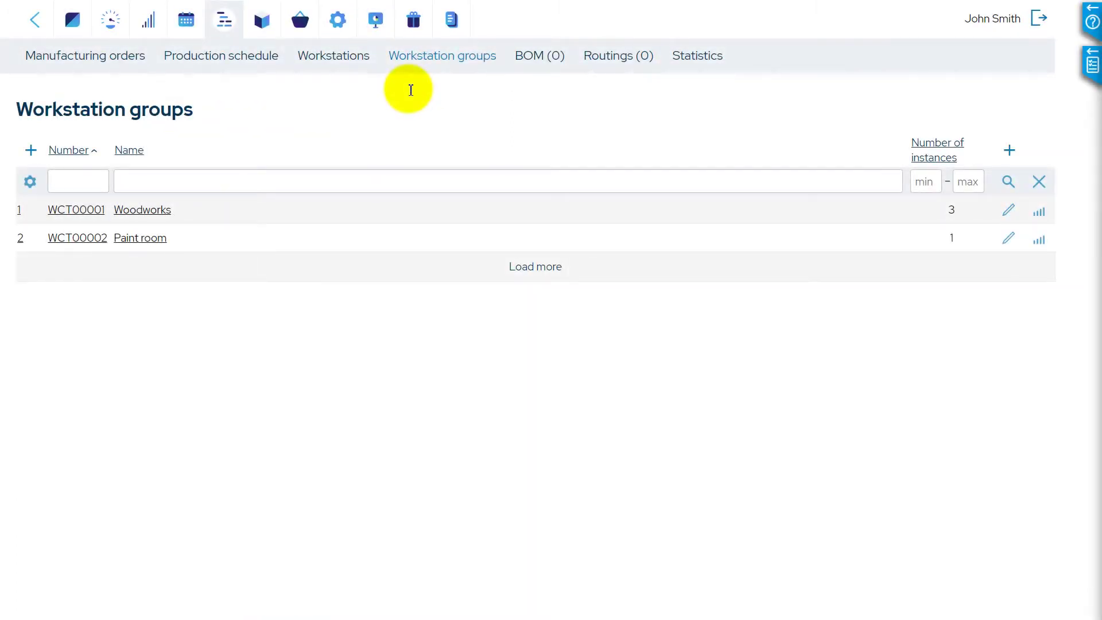
Open workstation Woodworks (2) and change its productivity from 1.00 to 2
click(343, 62)
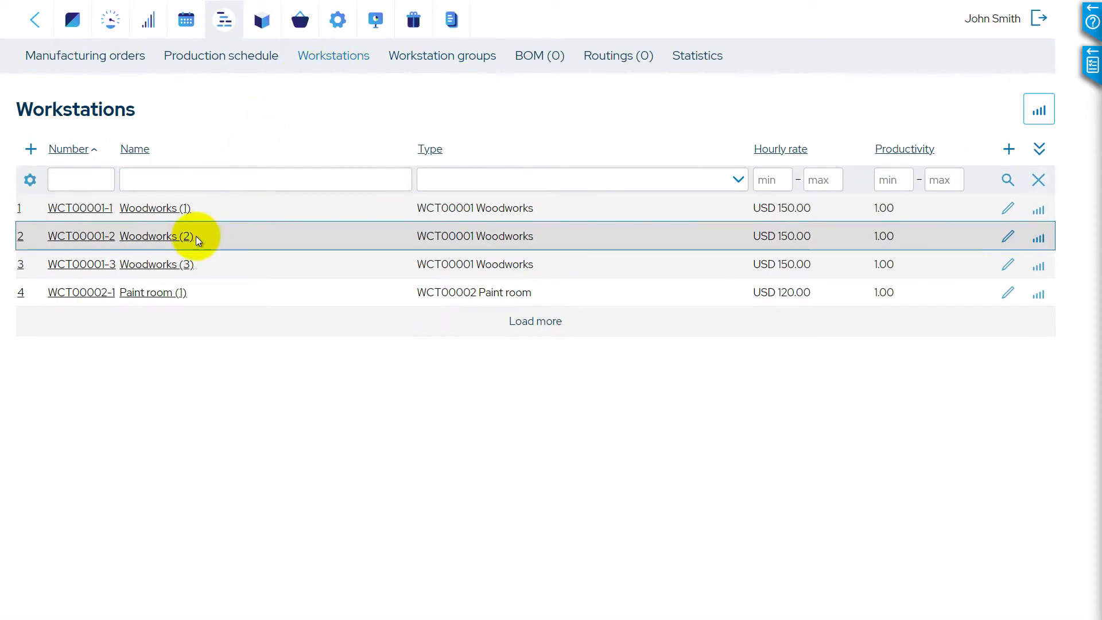
click(136, 245)
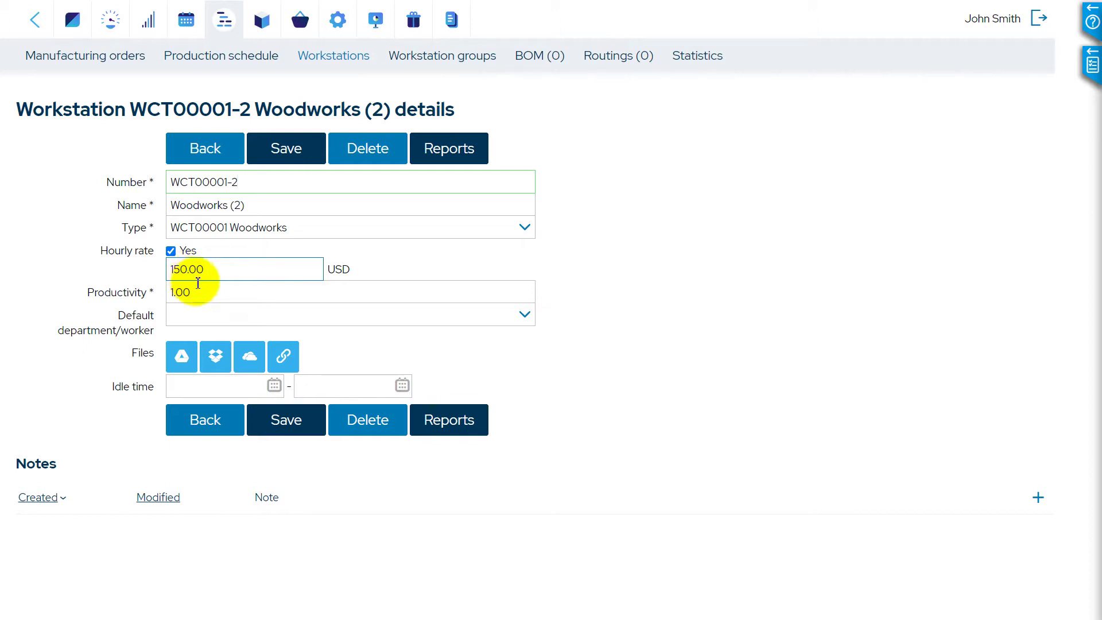
drag(206, 297, 168, 297)
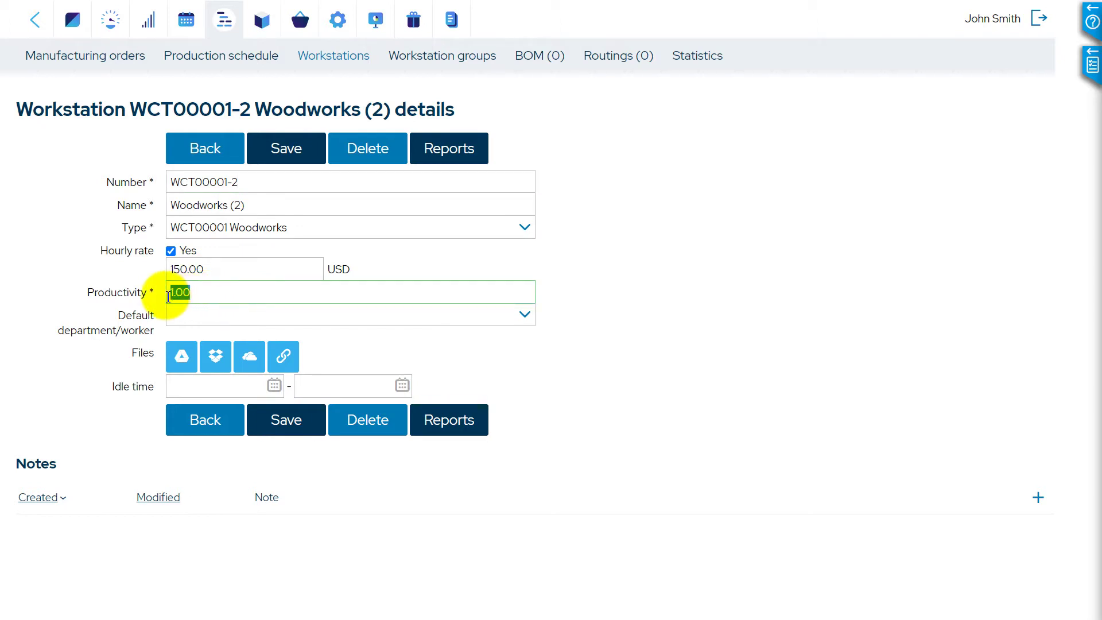
text(2)
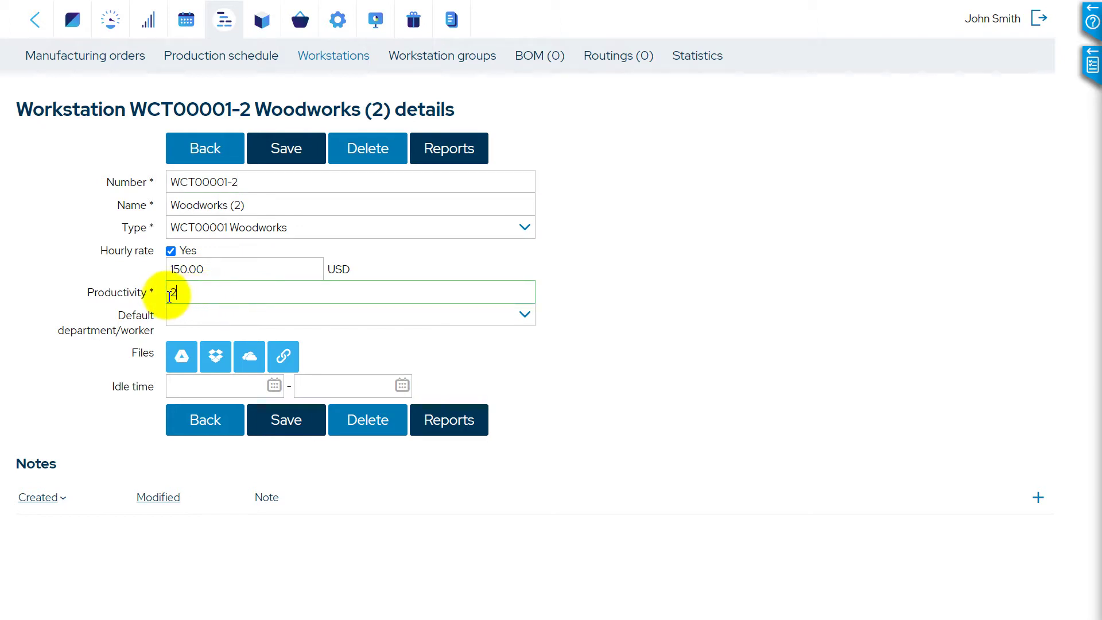
Set Assembling as the default department and add two more default workers
click(192, 314)
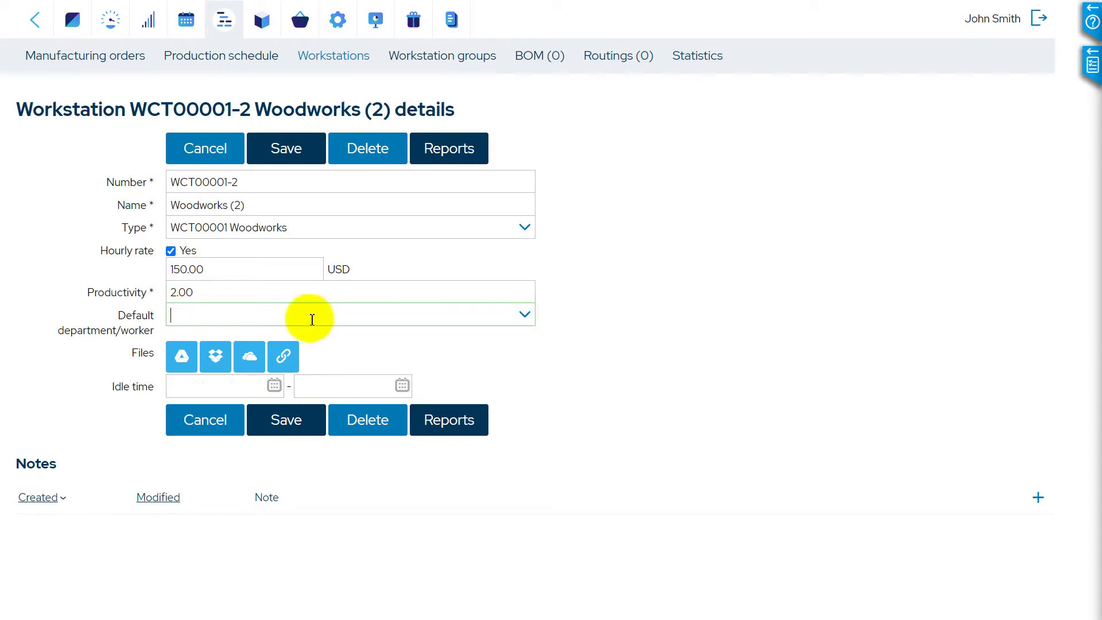
click(522, 317)
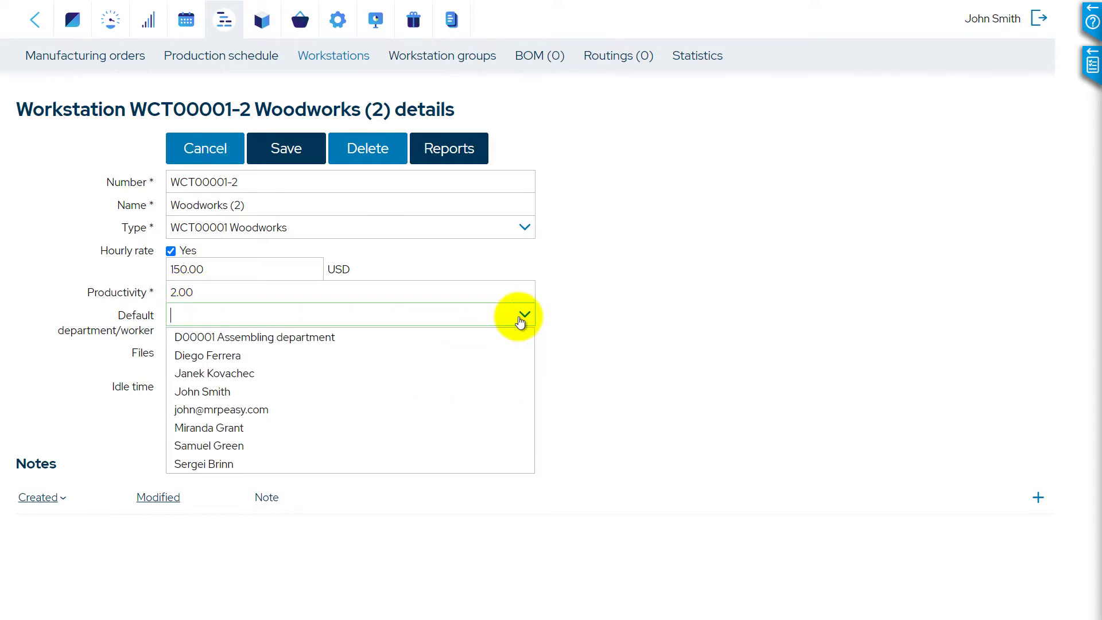
click(352, 337)
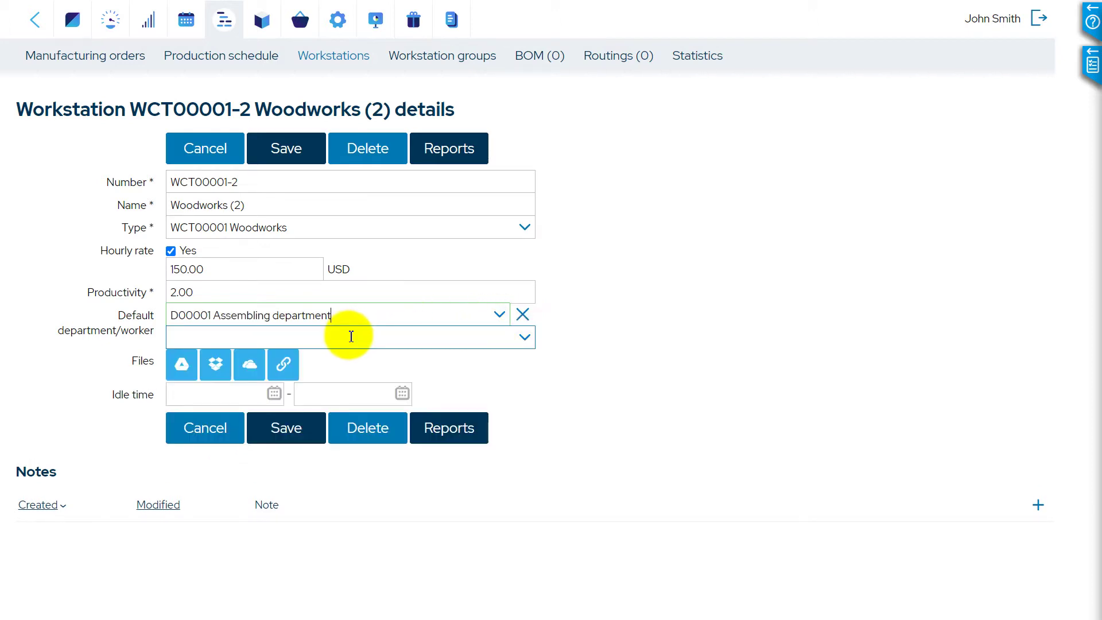
click(523, 336)
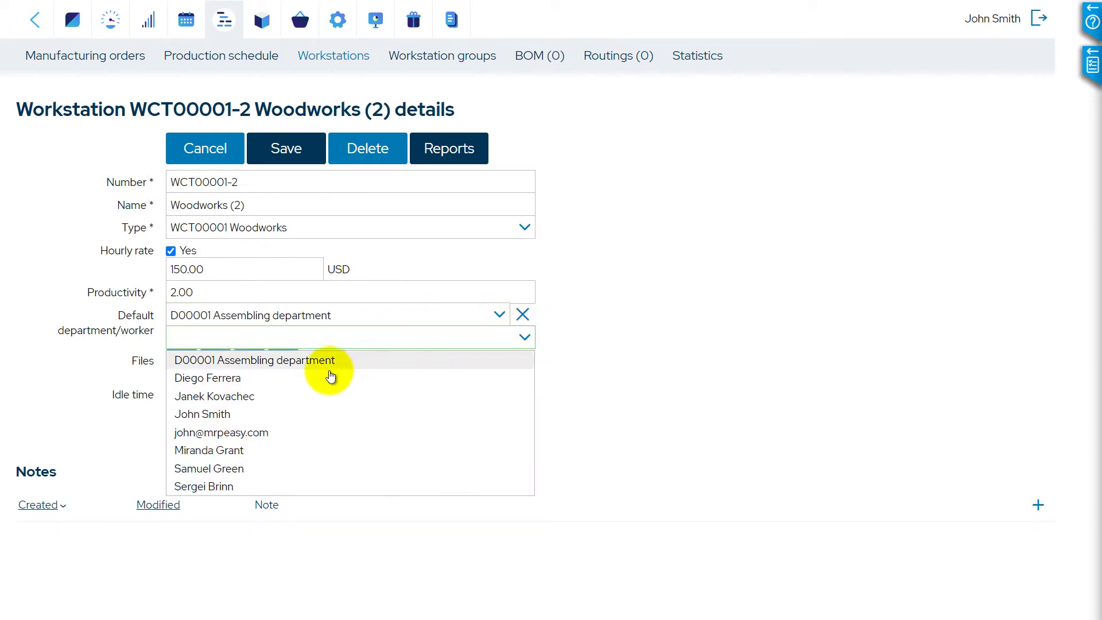
click(295, 378)
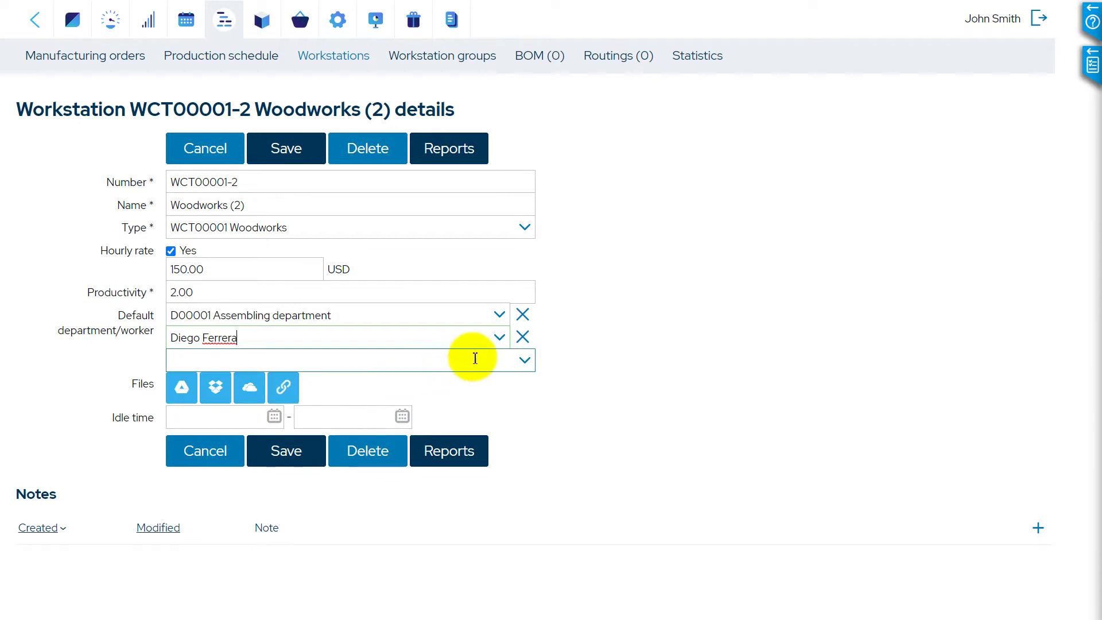
click(524, 360)
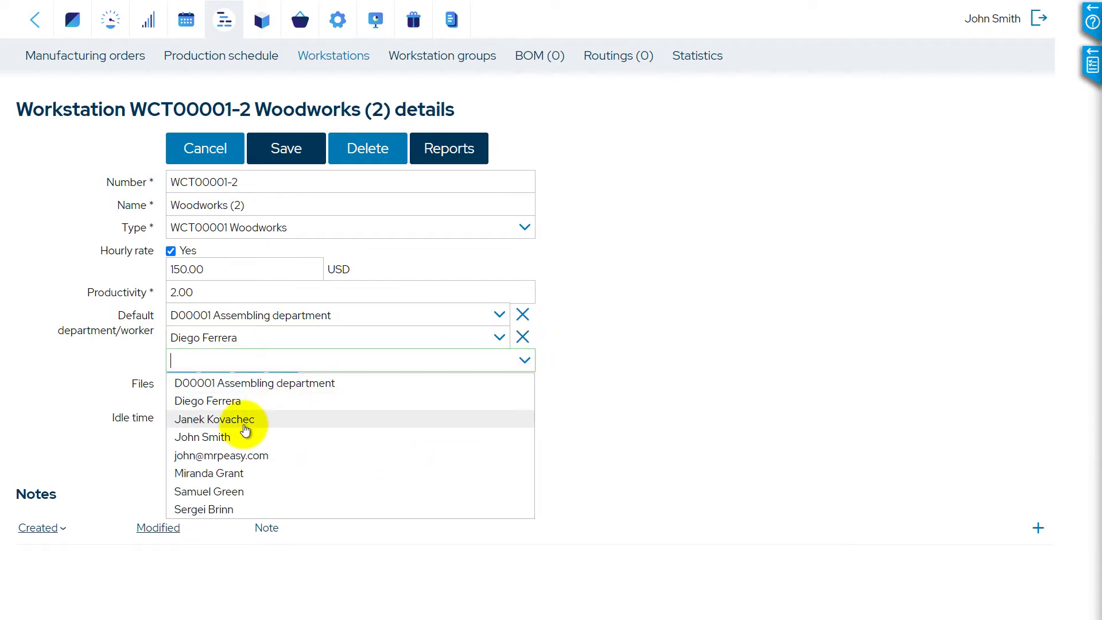
click(280, 423)
click(352, 385)
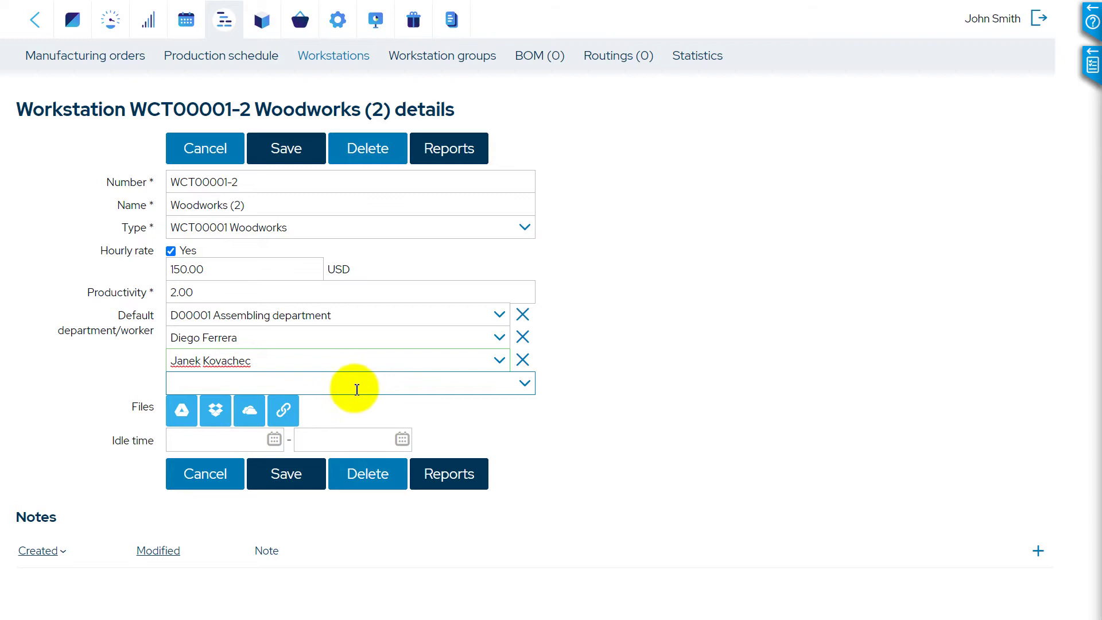
Mark the workstation idle from 26.04.2021 to 27.04.2021
click(206, 440)
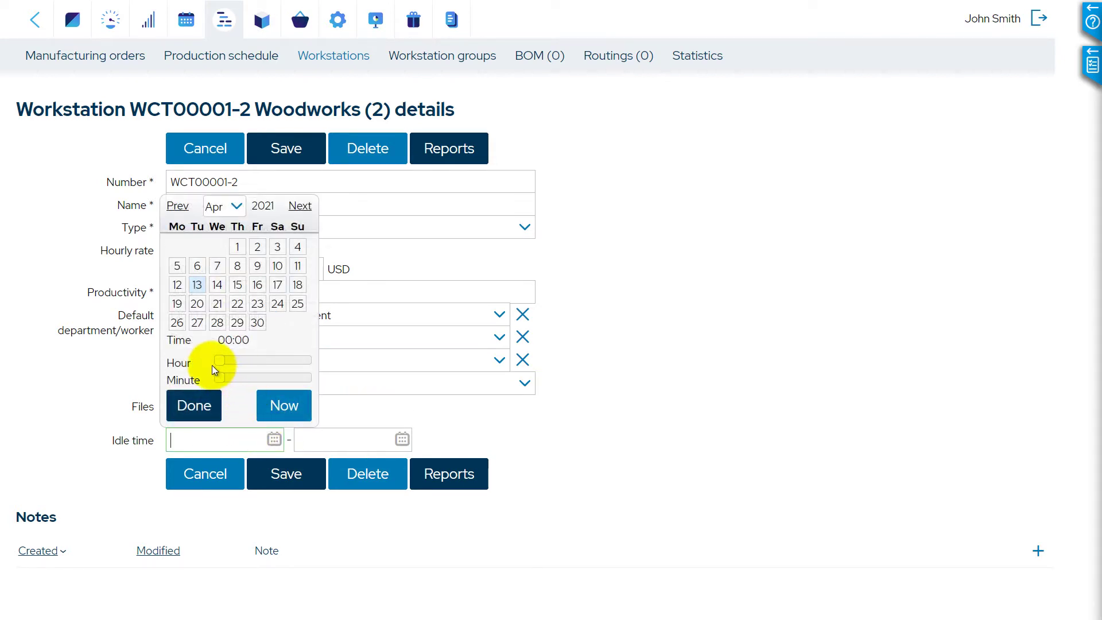
click(176, 323)
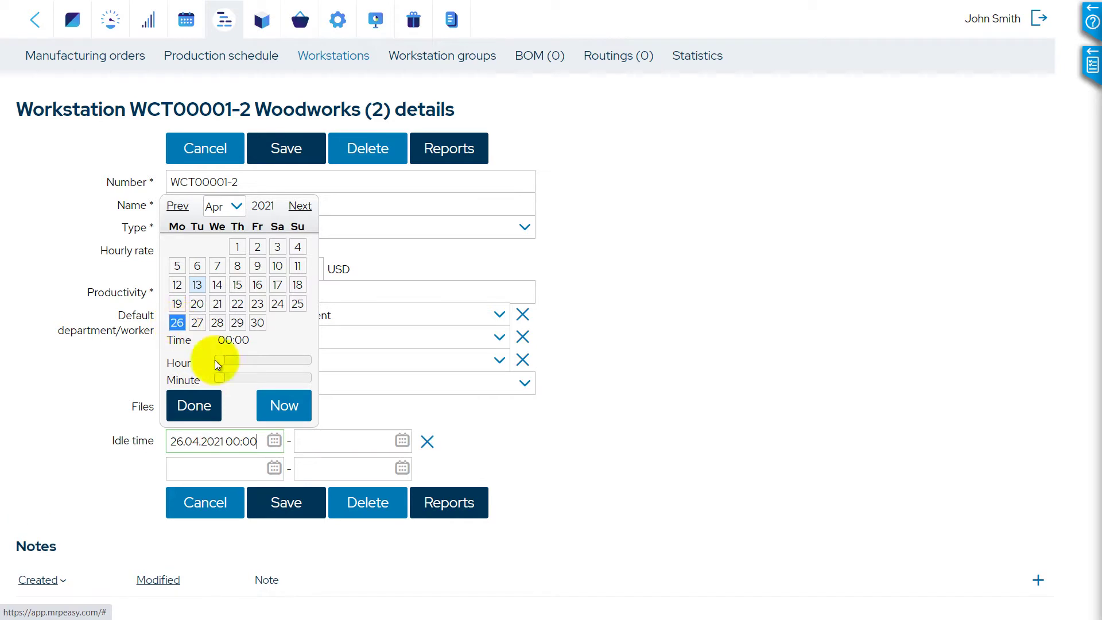
click(344, 445)
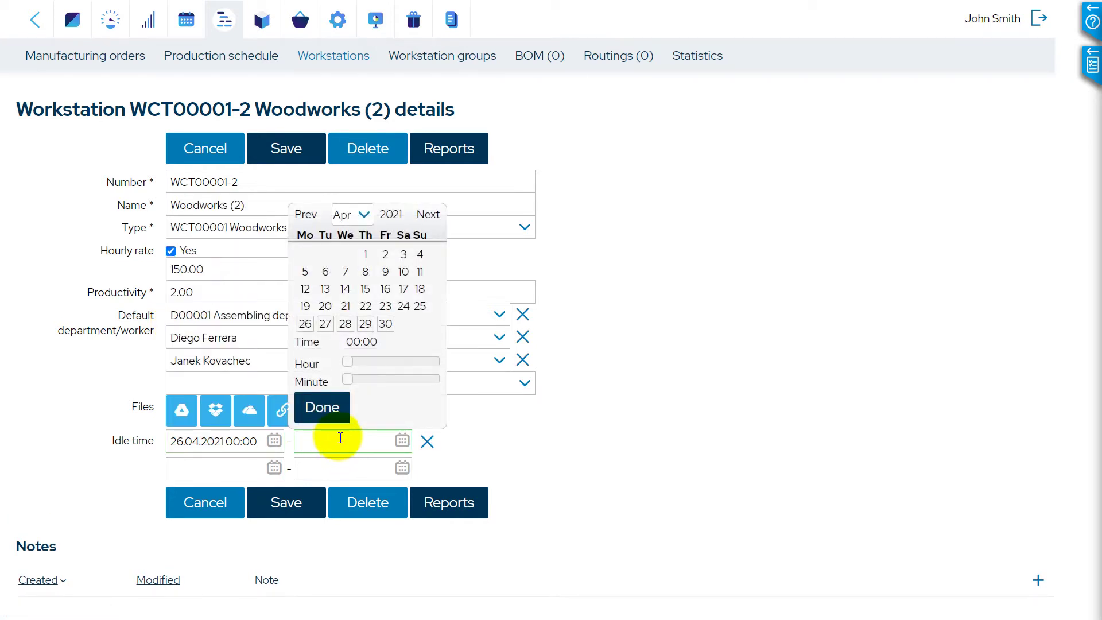
click(325, 325)
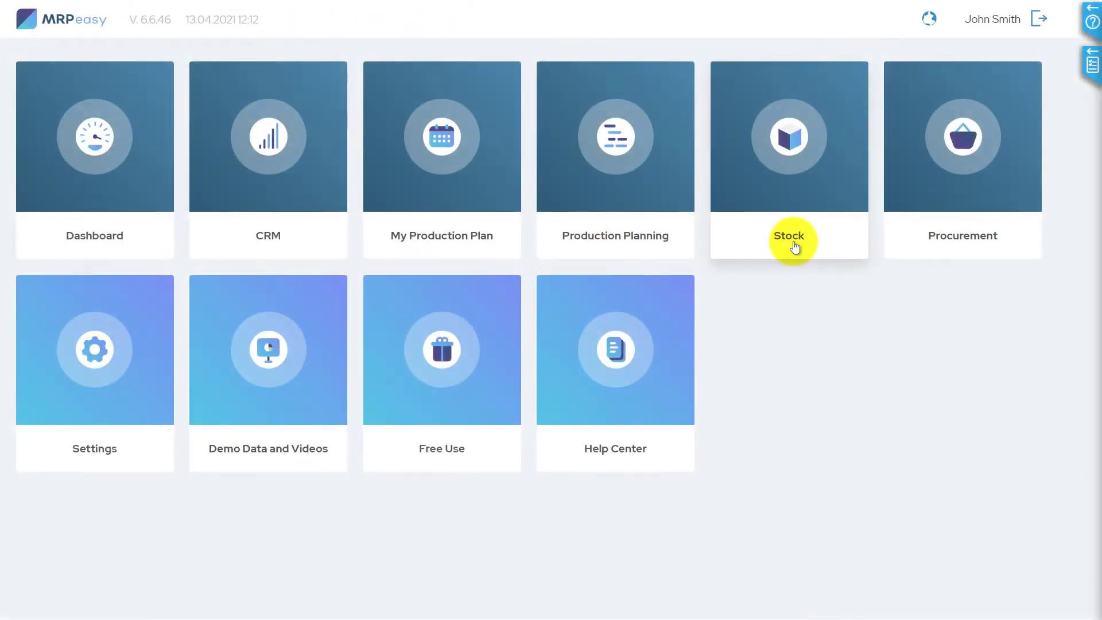
Add item 'Wooden table' in Products, unit pcs, selling price 40.00 USD, saved as A00014
click(793, 241)
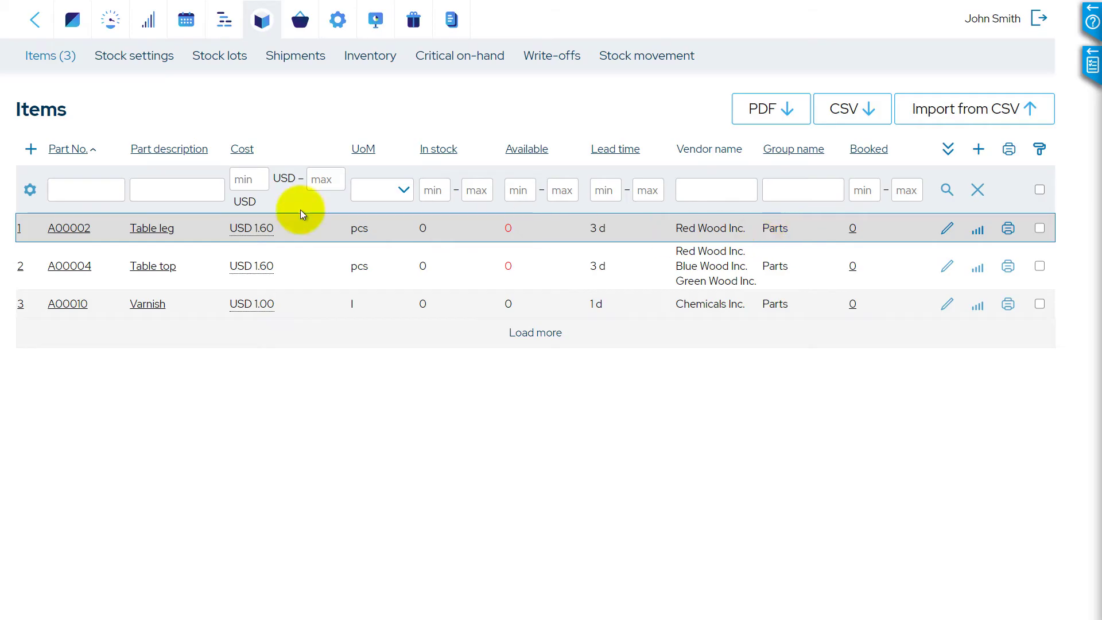
click(27, 149)
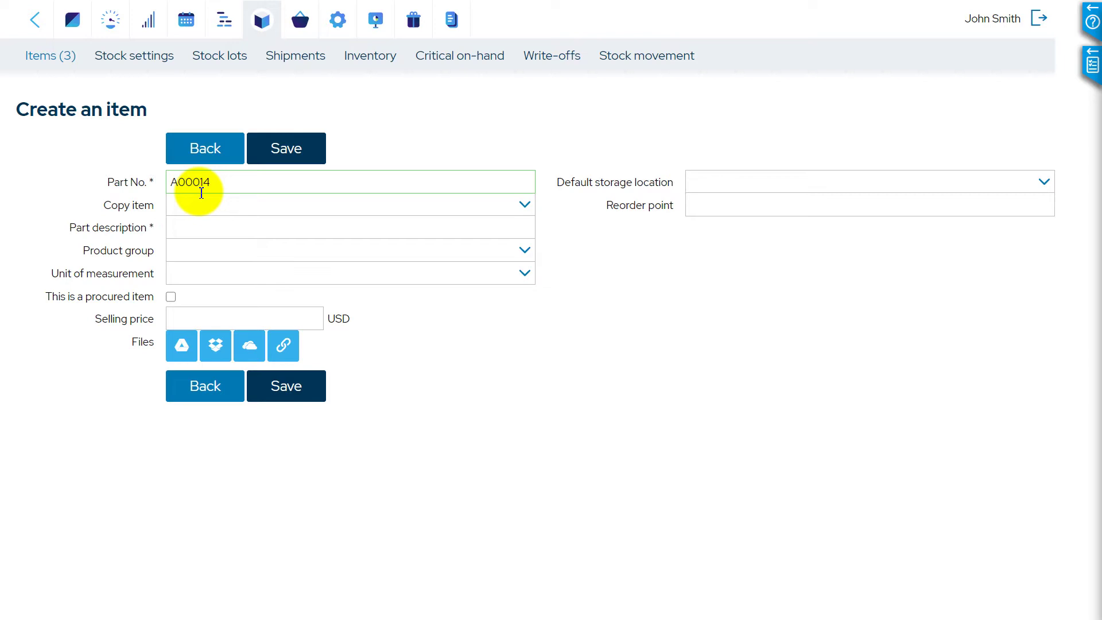
click(192, 224)
text(Wooden table)
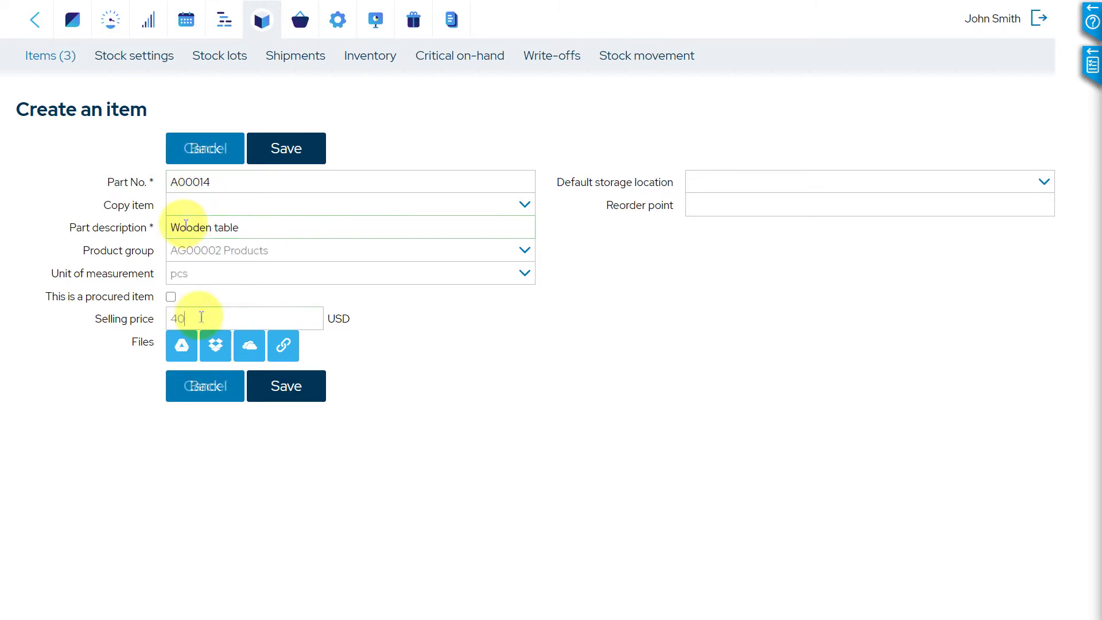
click(272, 389)
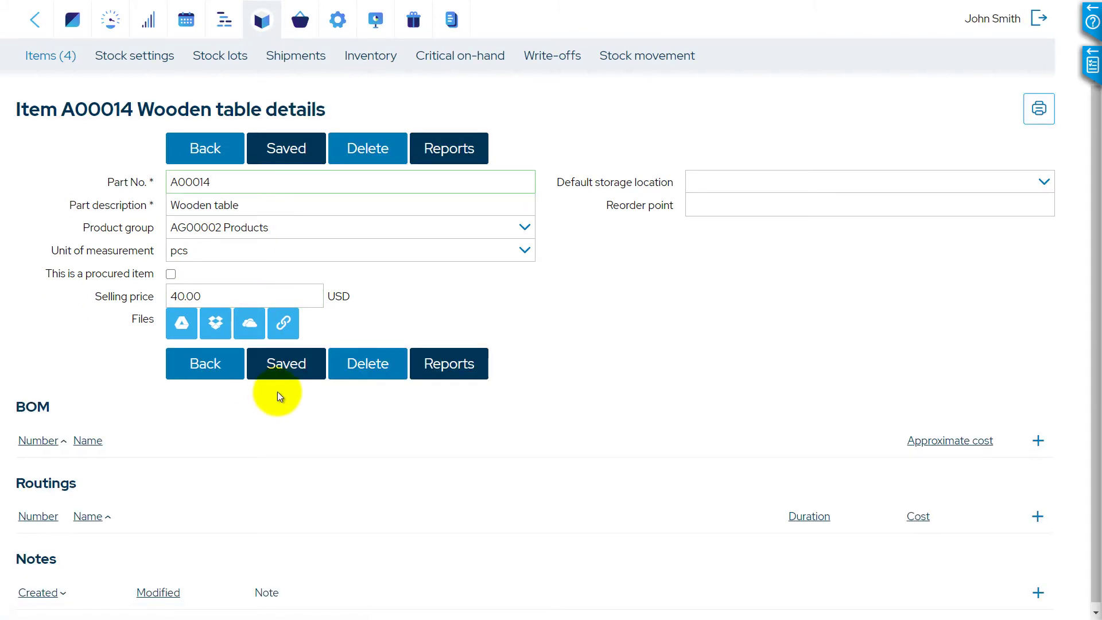
Save BOM BO00001 for the Wooden table: 4 table legs, 1 table top, 0.5 l varnish
click(1033, 438)
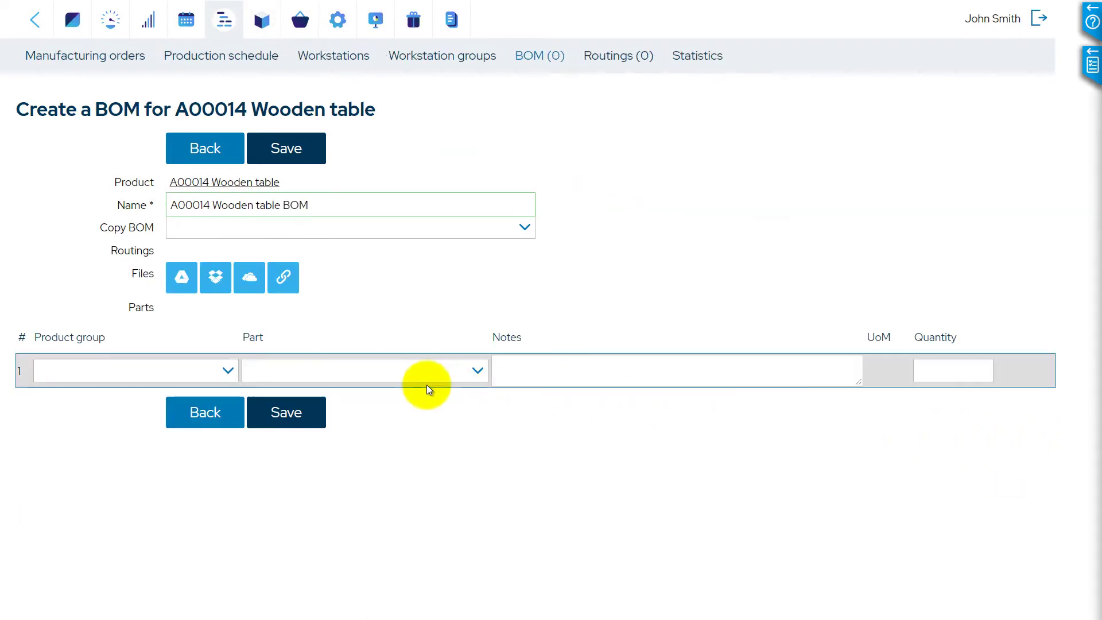
click(228, 372)
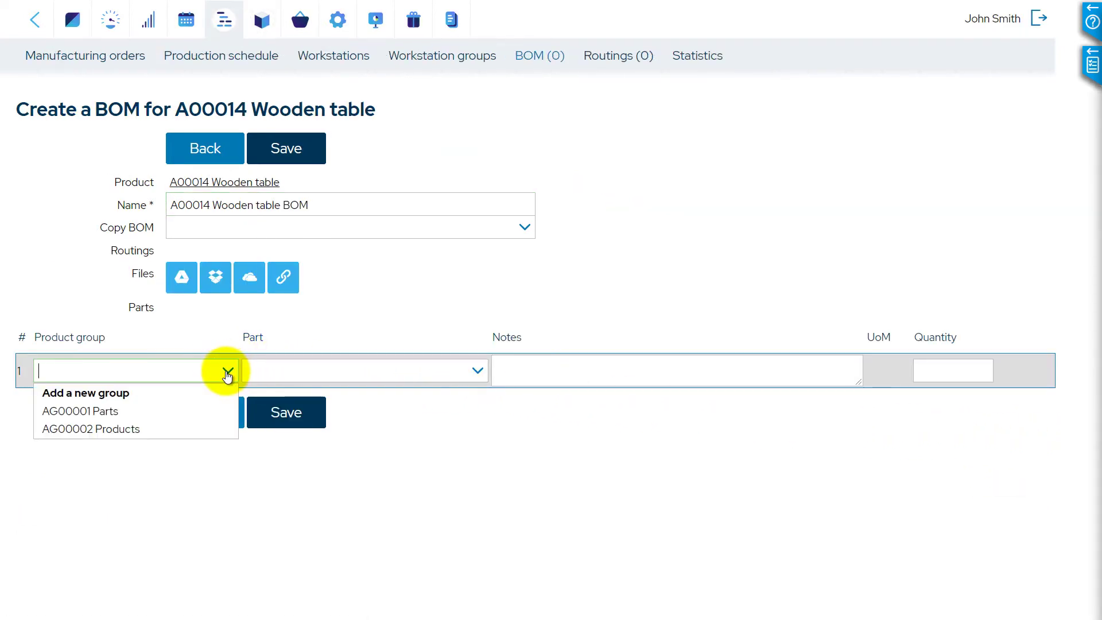
click(180, 411)
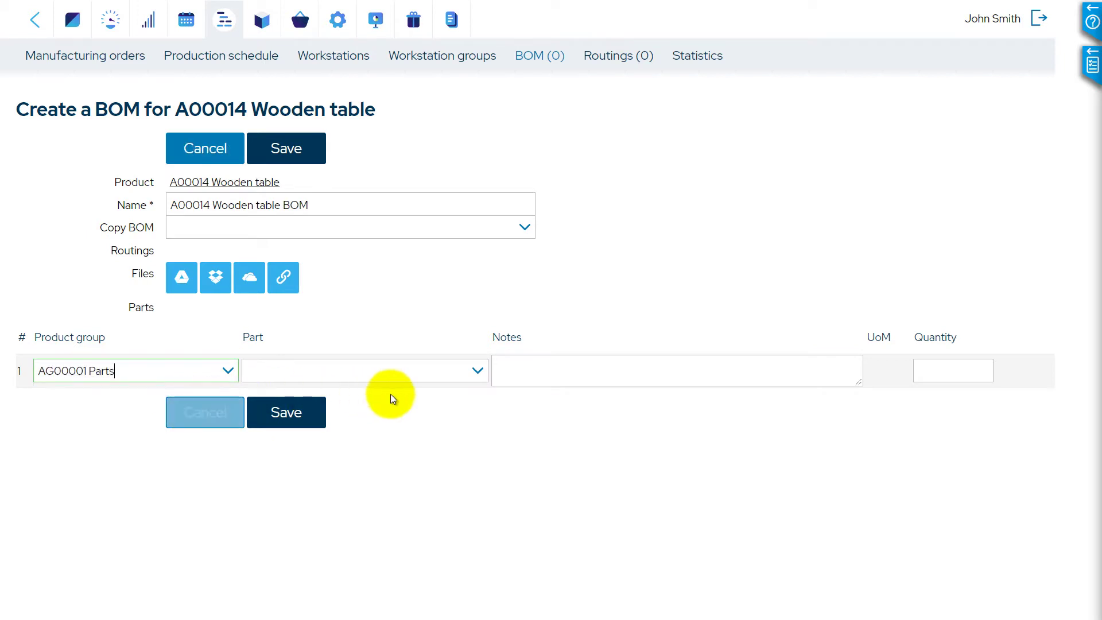
click(477, 371)
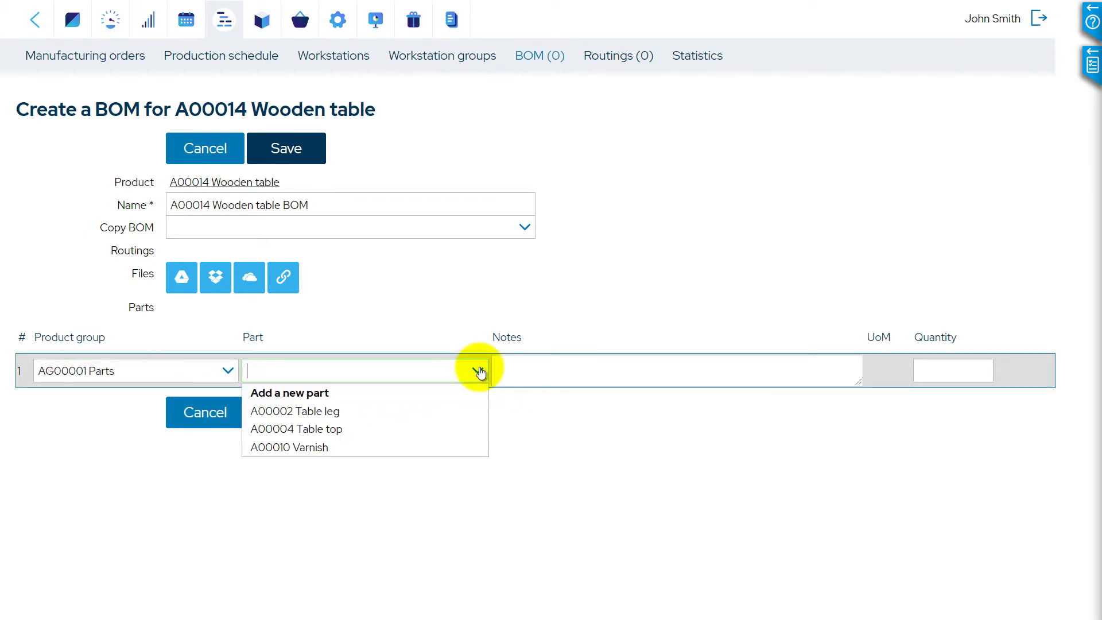
click(433, 412)
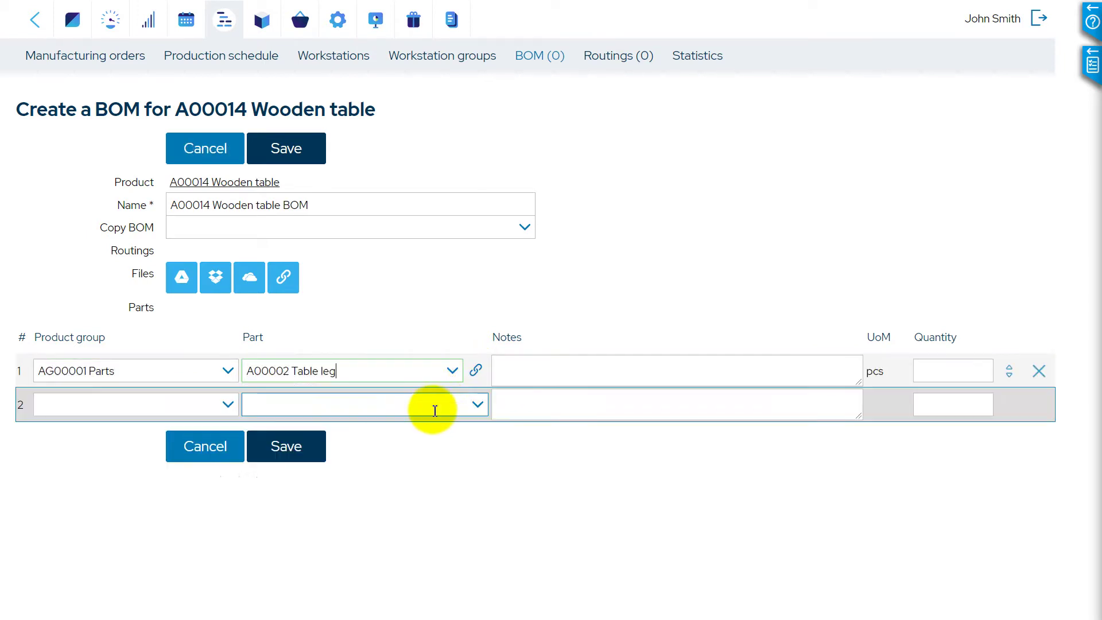
click(953, 378)
text(4)
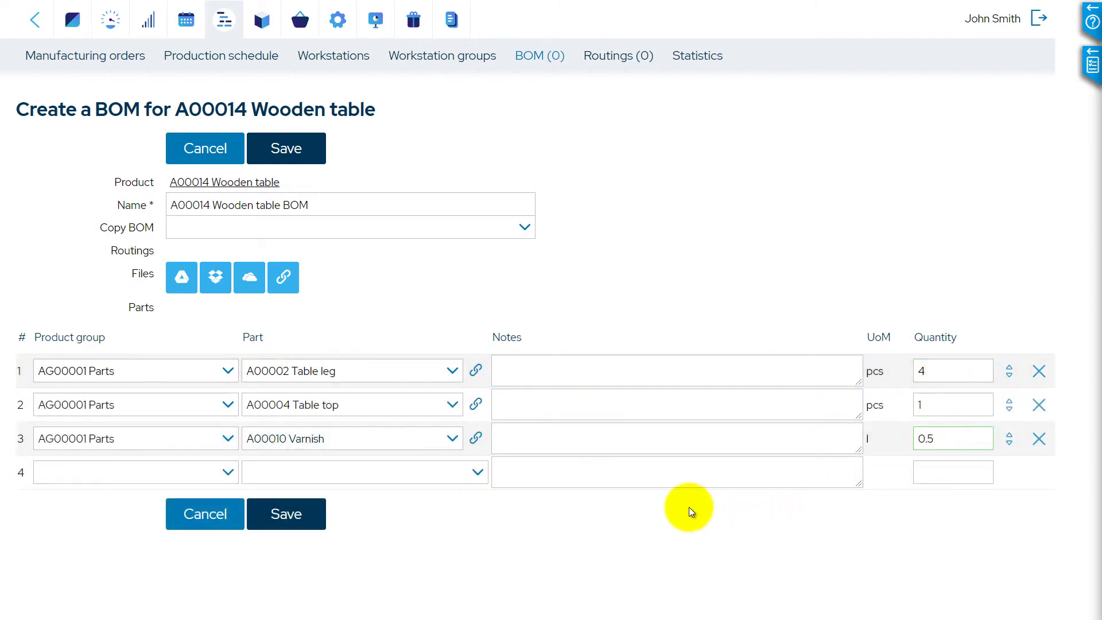
click(315, 499)
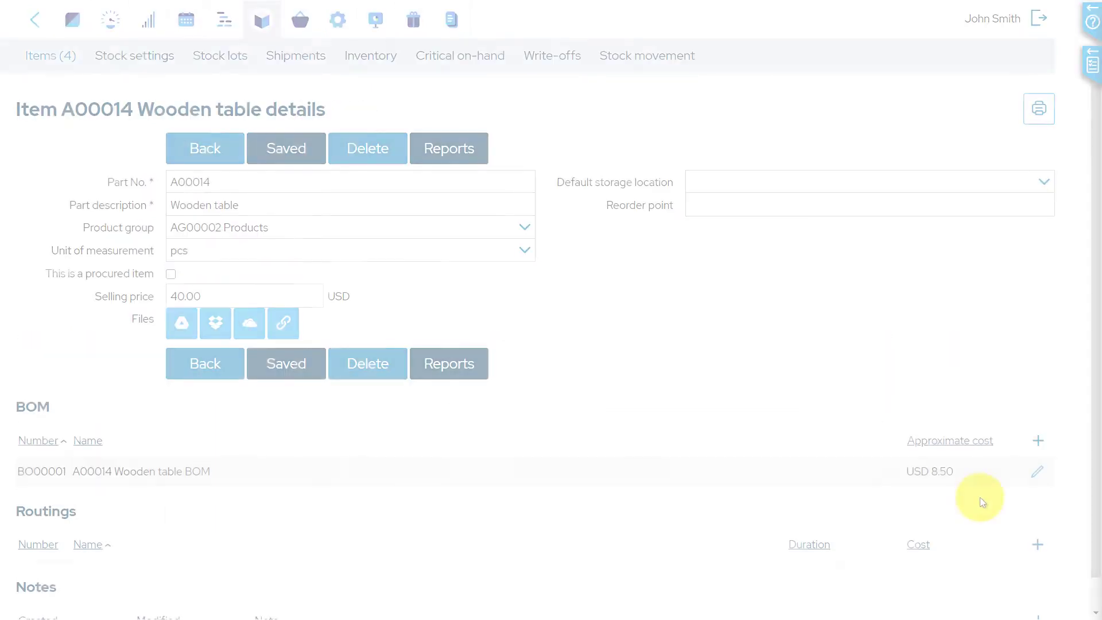
Add routing operation 1 'Assembling' on Woodworks with 30 min setup and 5 min cycle time
click(1039, 546)
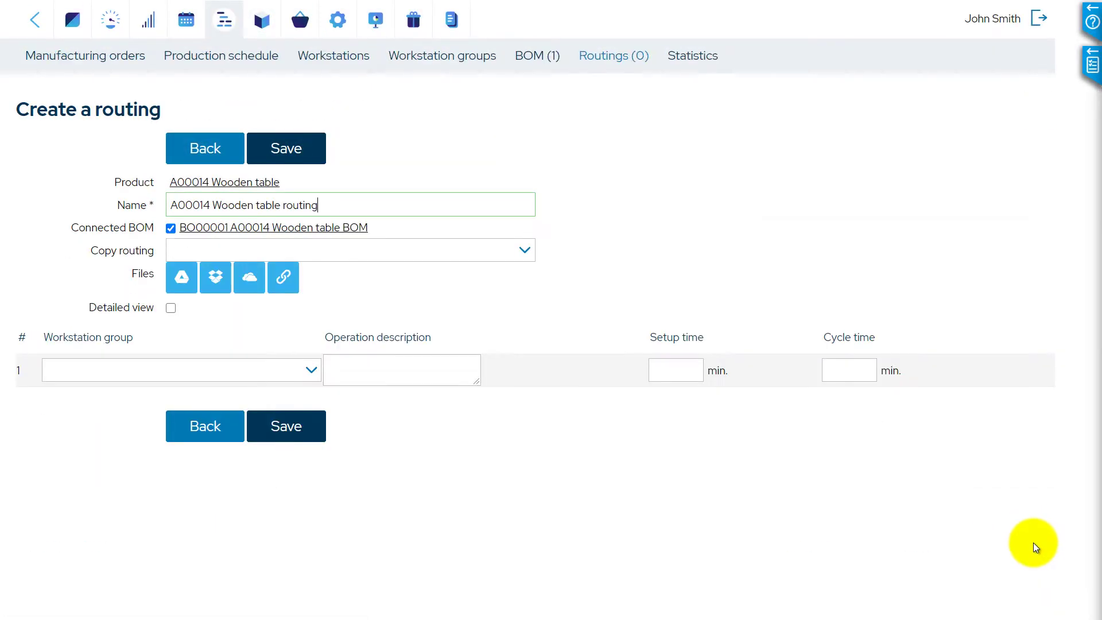
click(143, 374)
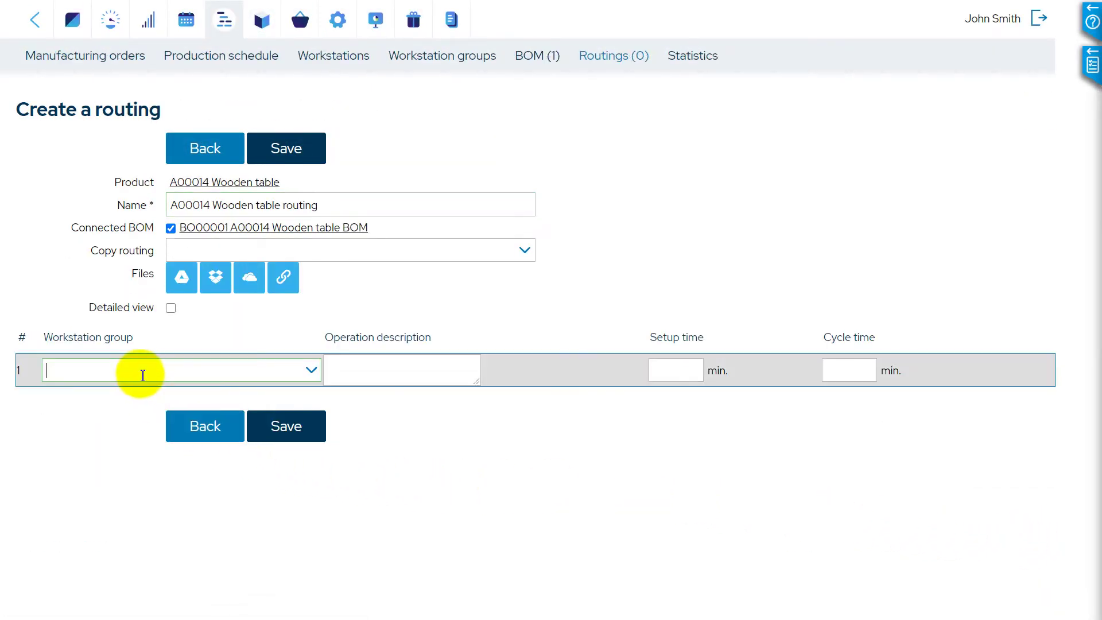
click(313, 372)
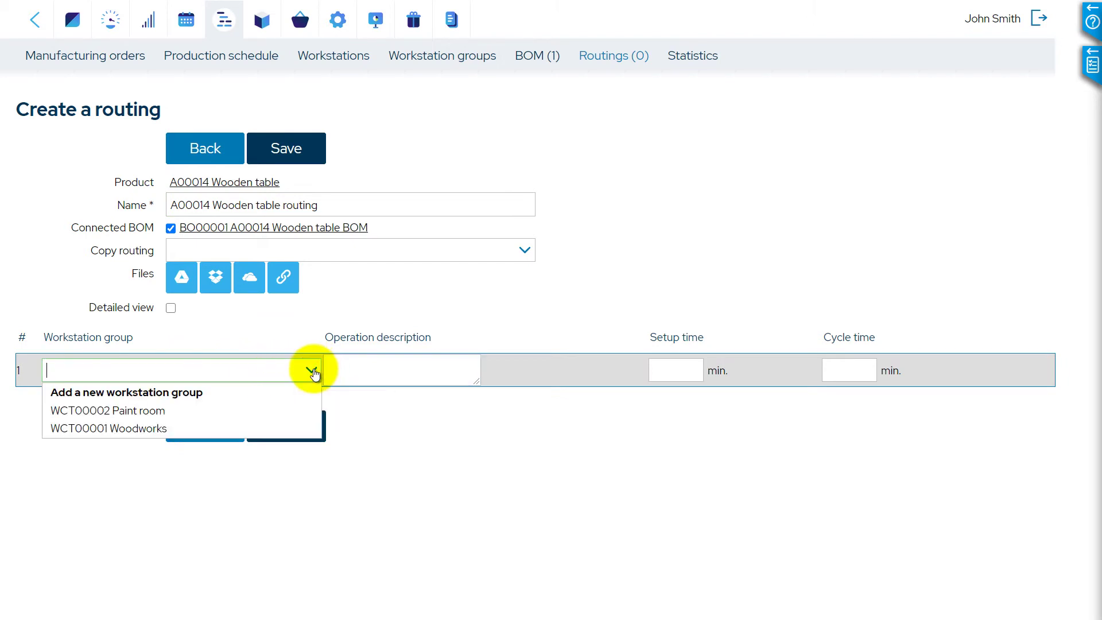
click(267, 429)
click(344, 363)
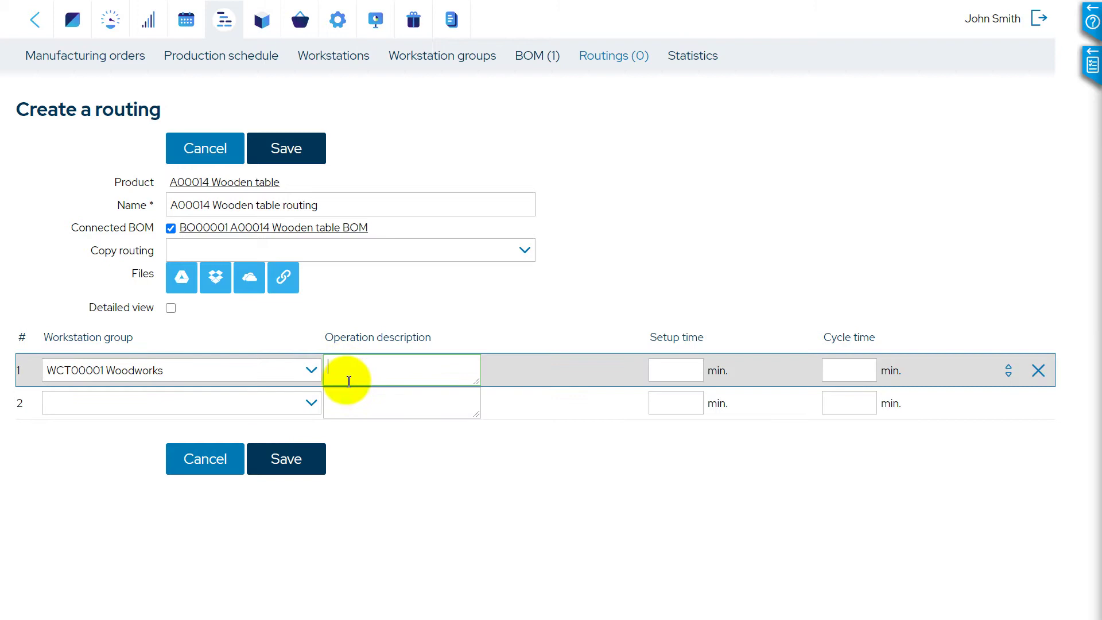
text(Assembling)
key(Tab)
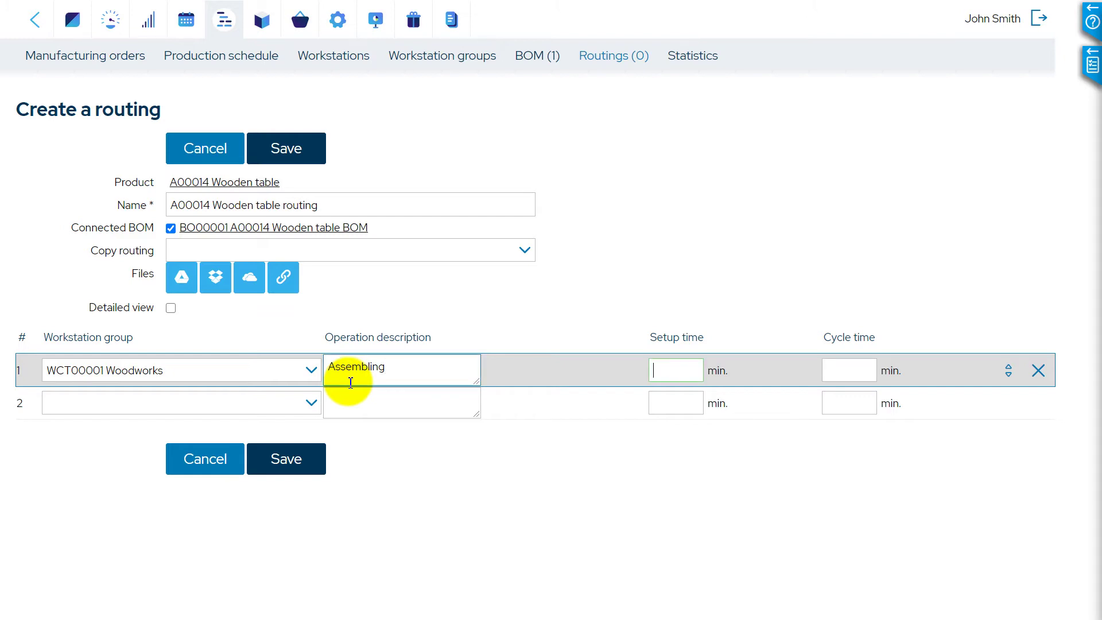
text(30)
key(Tab)
text(5)
key(Tab)
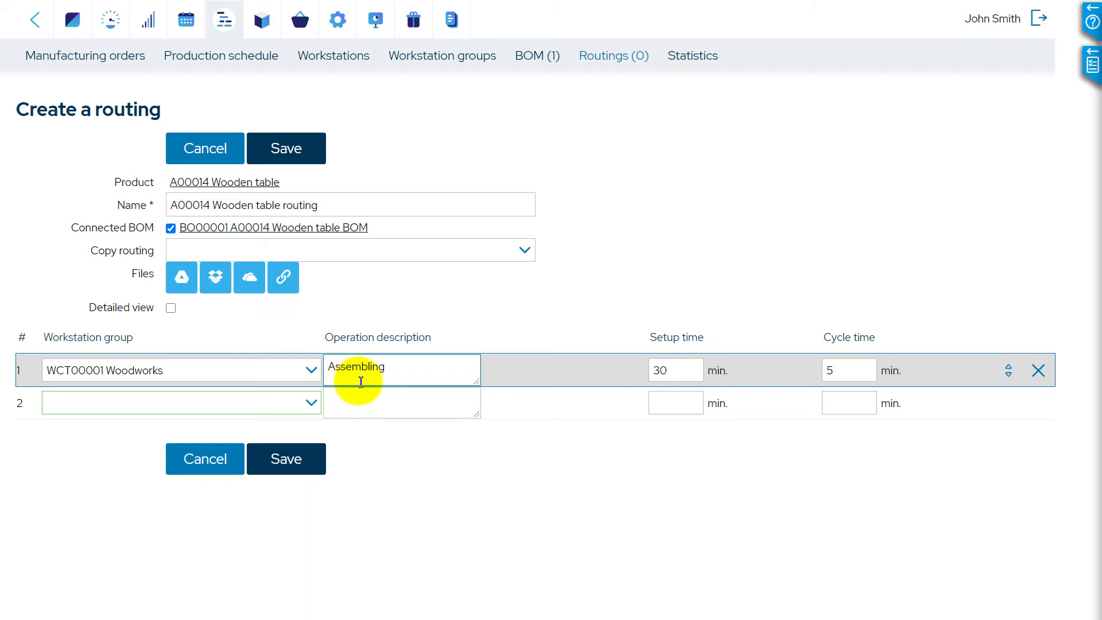
Add operation 2 'Painting' on Paint room with a 5-minute cycle time
click(315, 405)
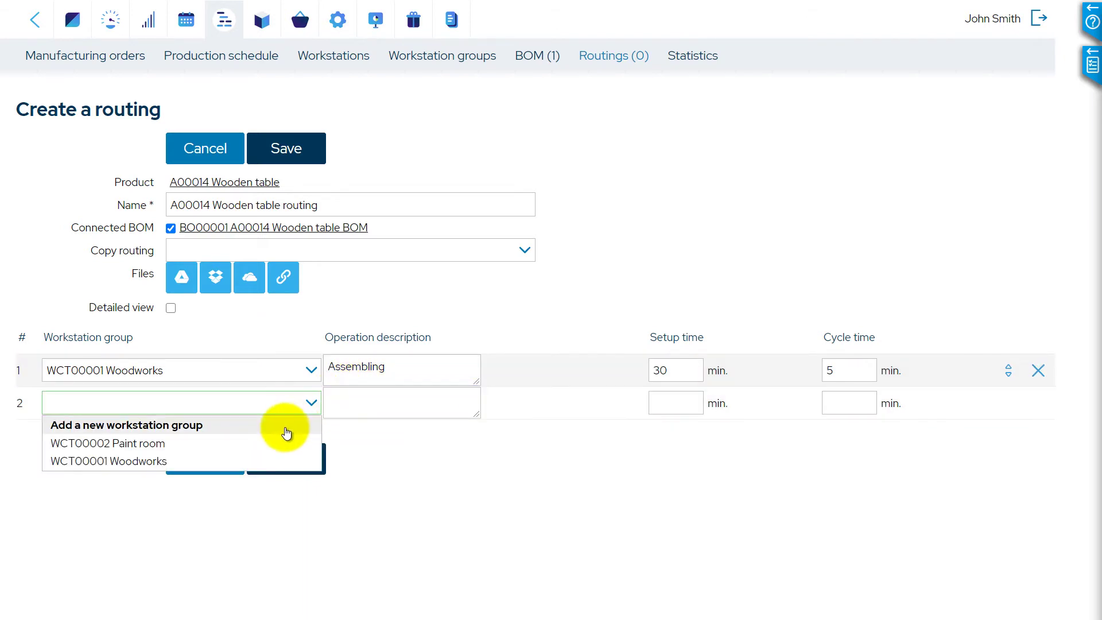
click(252, 442)
click(352, 405)
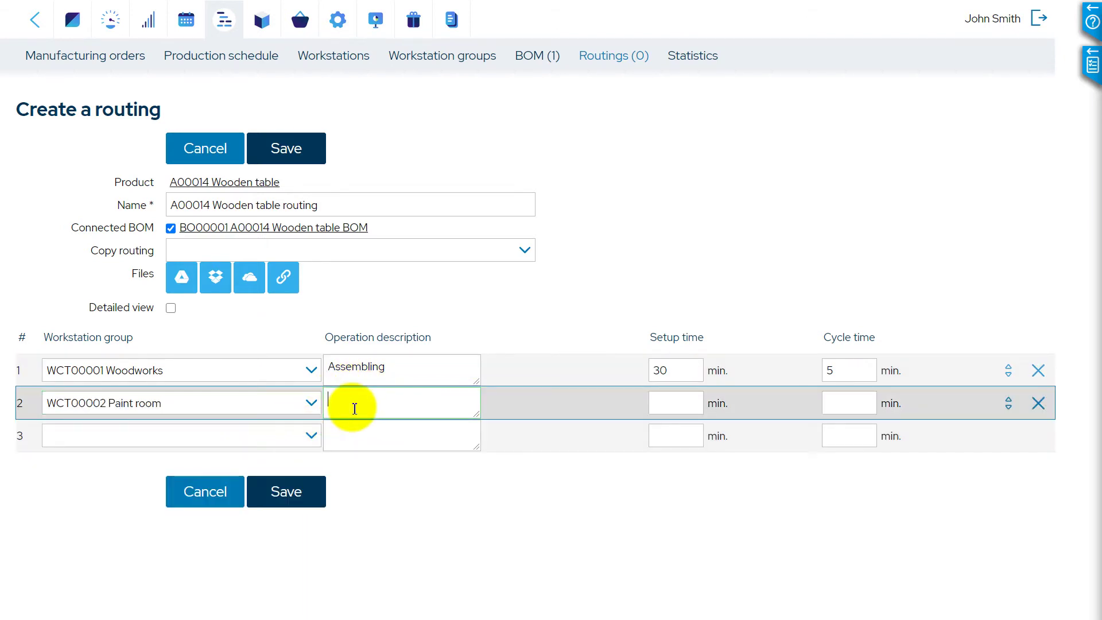
text(Painting)
key(Tab)
key(Tab)
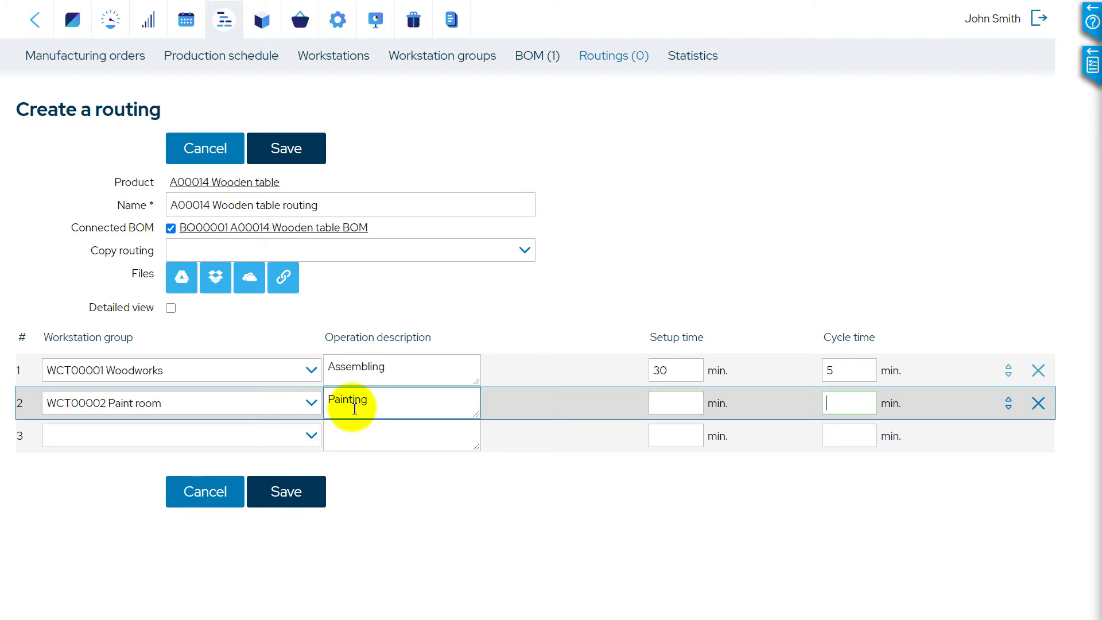
text(5)
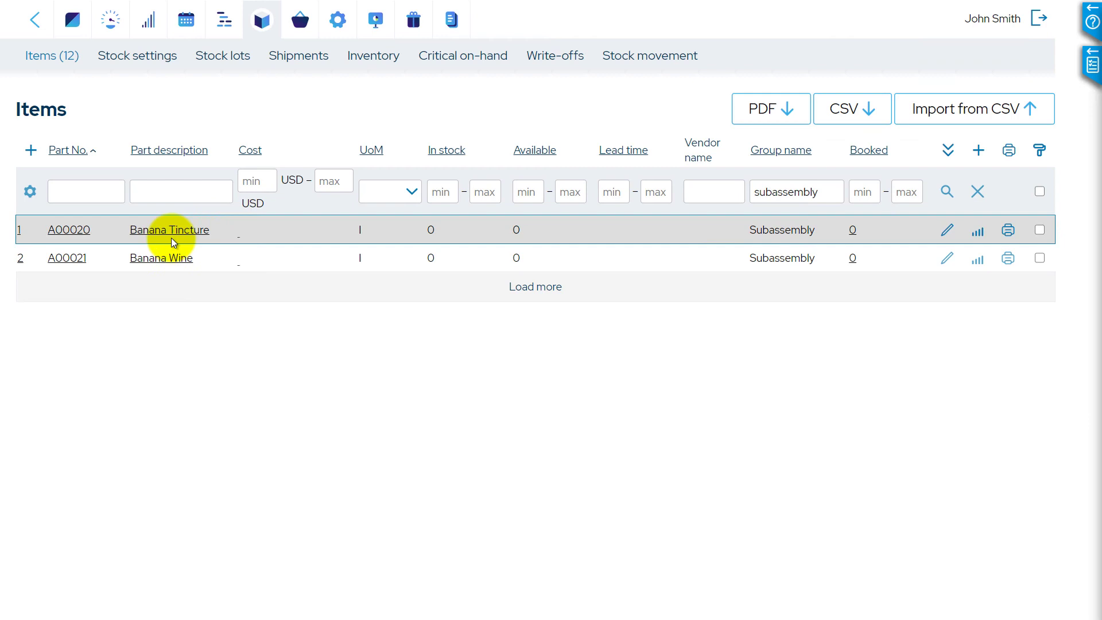
Open Banana Tincture, view its BOM BO00002, then open its routing R00002
click(171, 231)
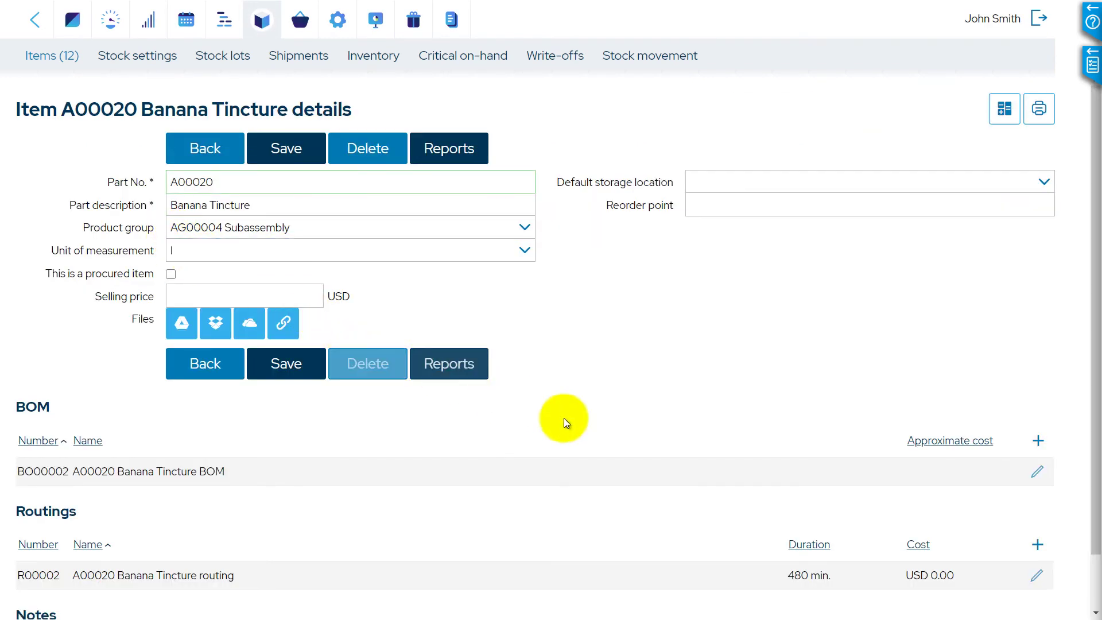
click(1037, 471)
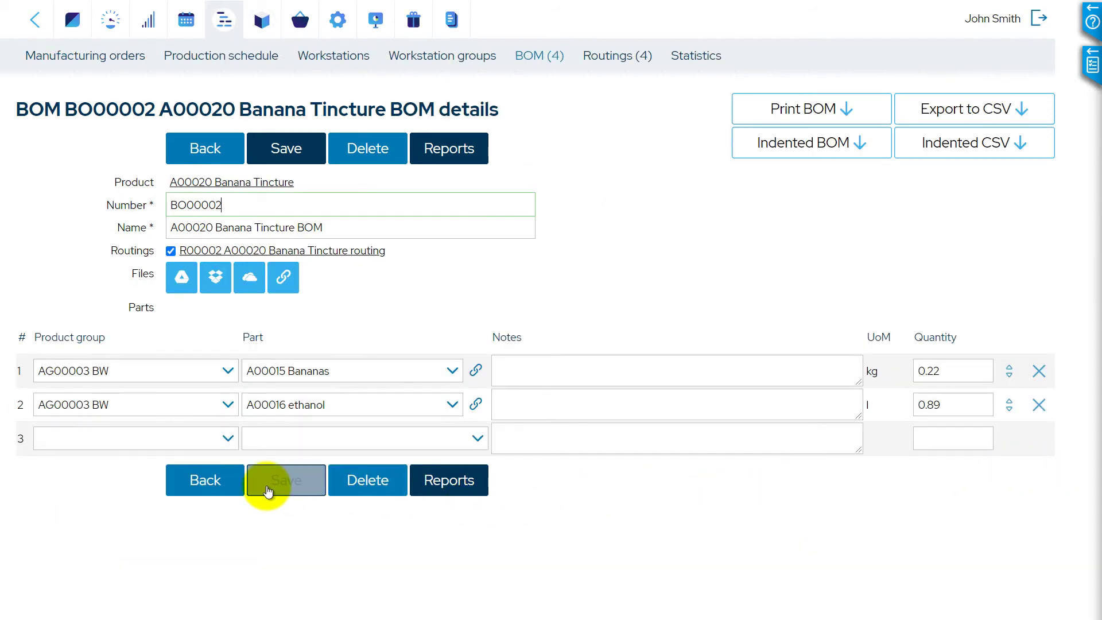
click(229, 481)
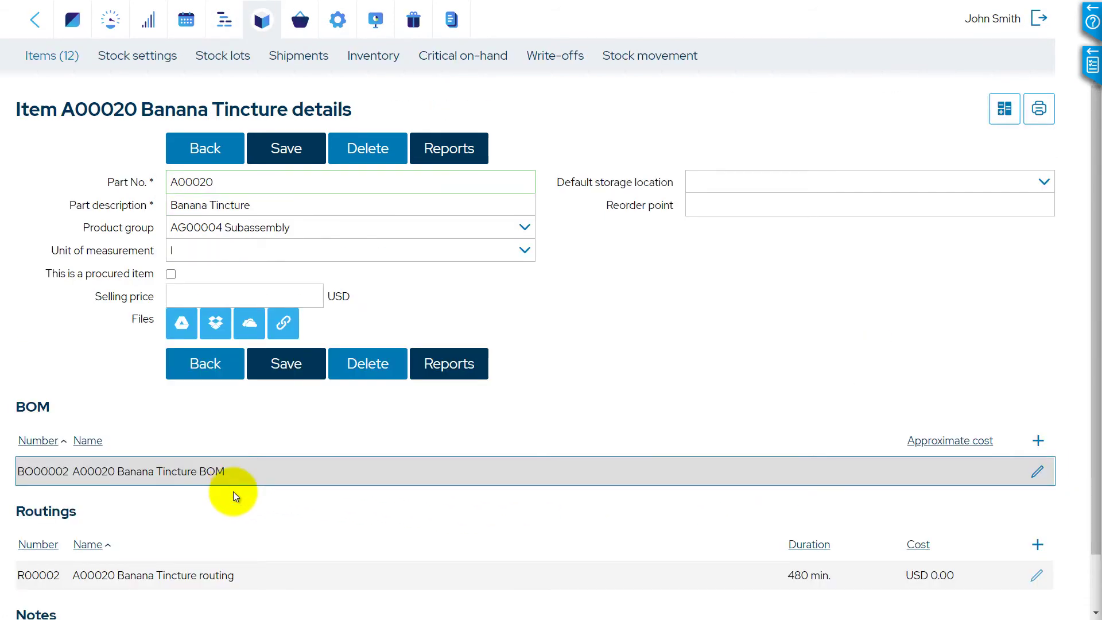
click(252, 576)
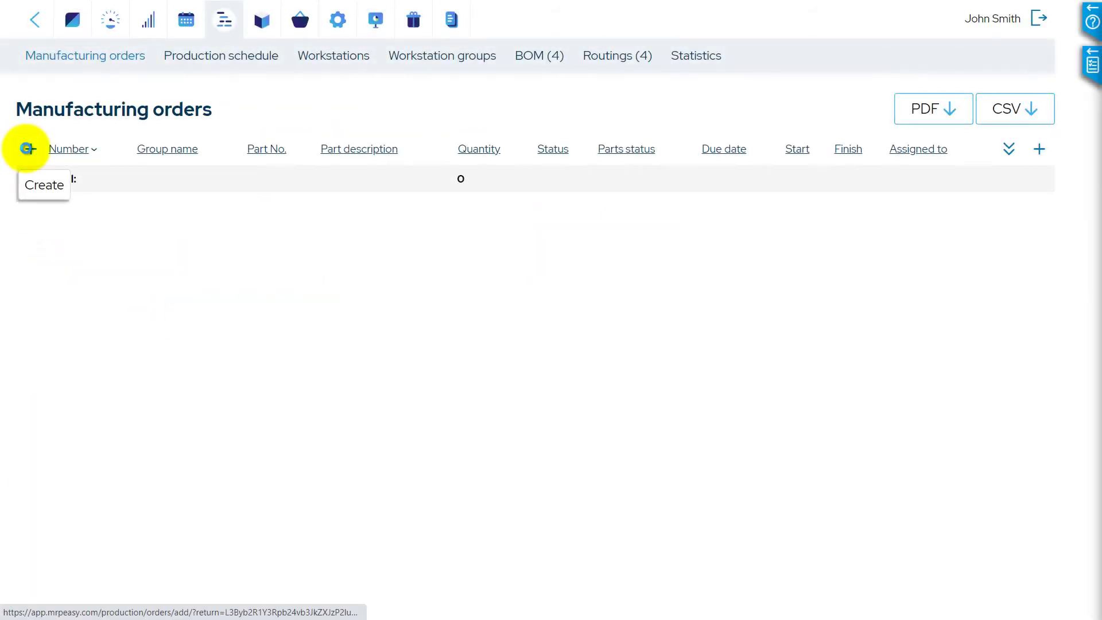
Create manufacturing order MO00003 for 100 pcs of A00022 Bottle of Banana Wine (group AG00003 BW)
click(27, 149)
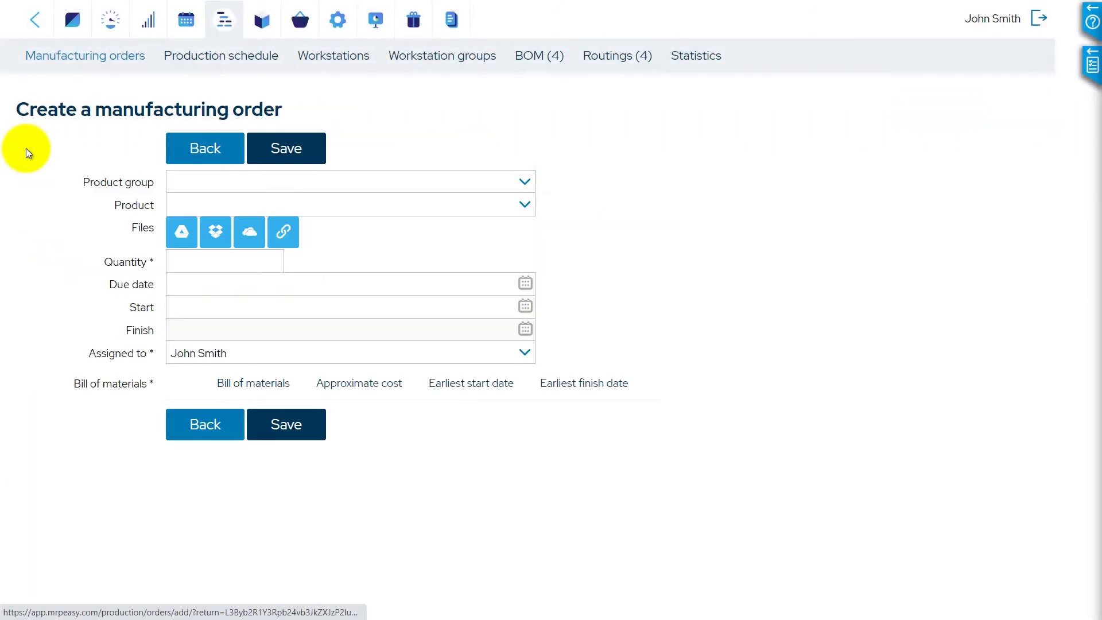
click(518, 188)
click(344, 195)
click(524, 204)
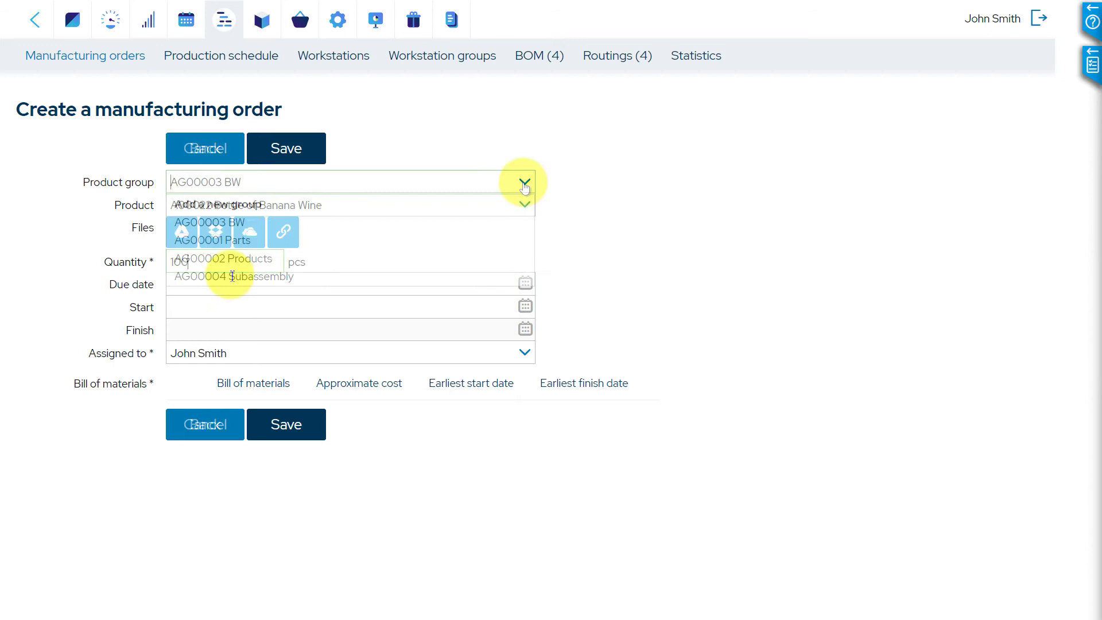
click(278, 271)
click(224, 261)
text(100)
key(Tab)
click(270, 447)
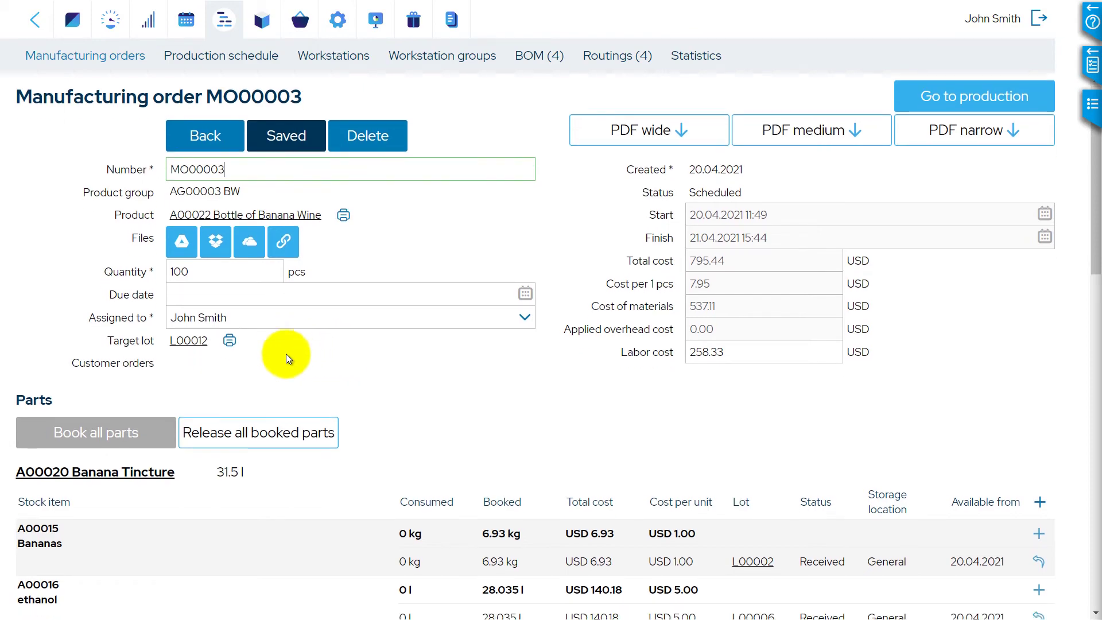
scroll(287, 353, down, 6)
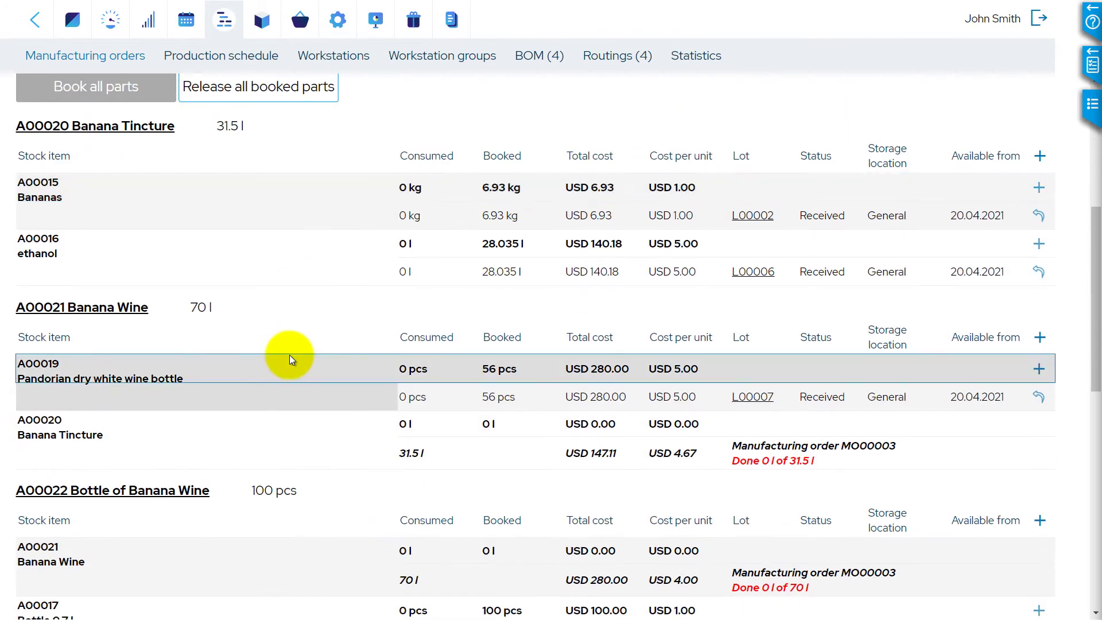
scroll(289, 357, down, 2)
scroll(285, 380, down, 7)
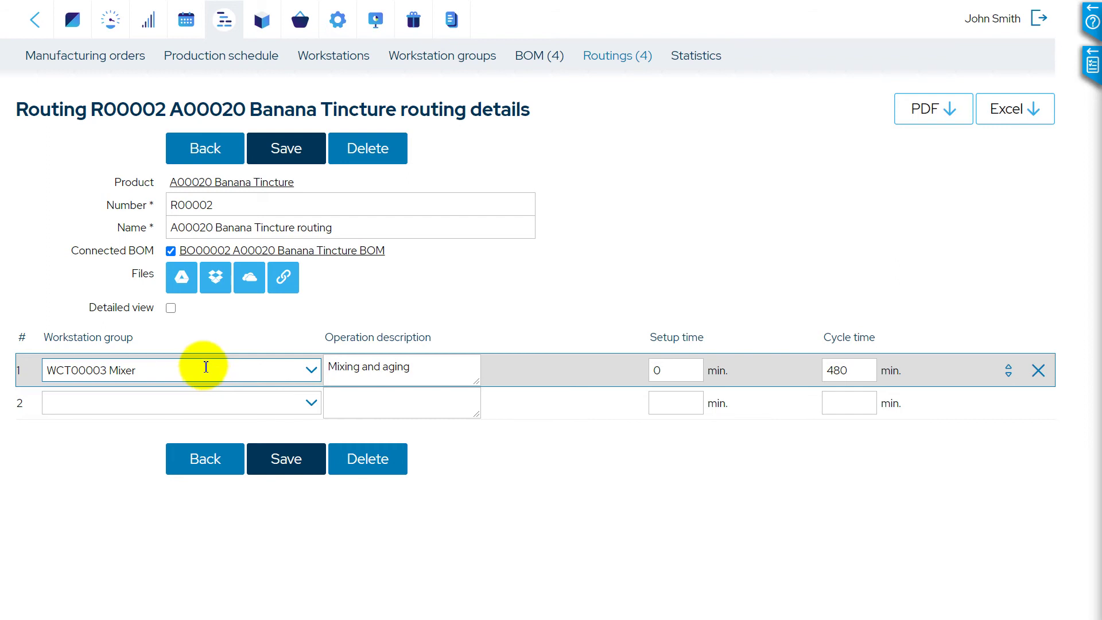
Switch the routing to Detailed view and select the mixing operation's quantity of 100
click(171, 309)
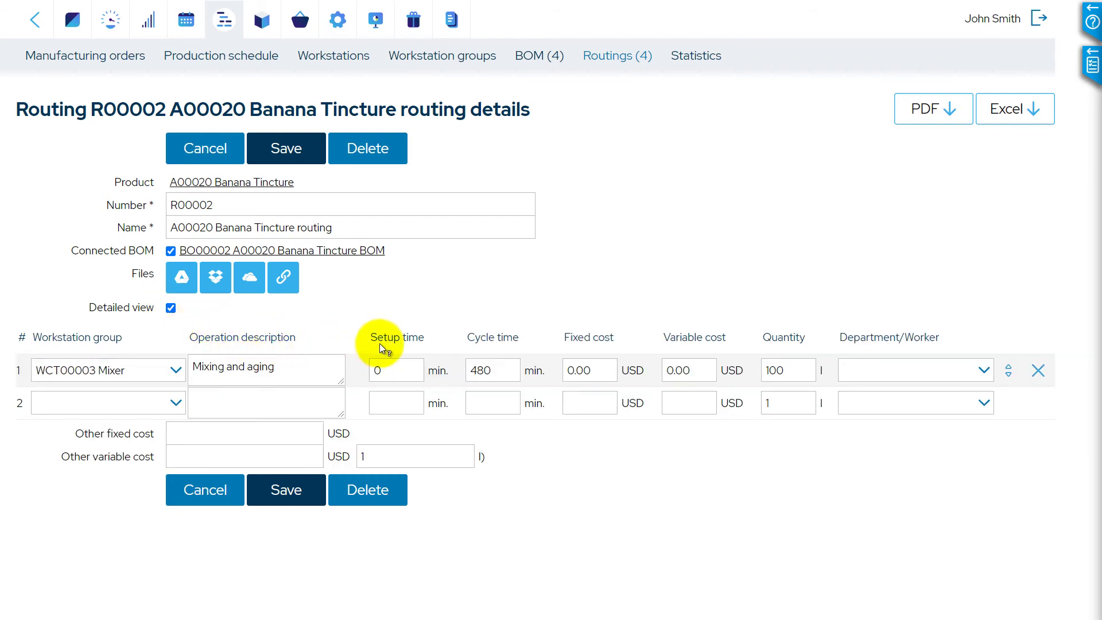
click(796, 372)
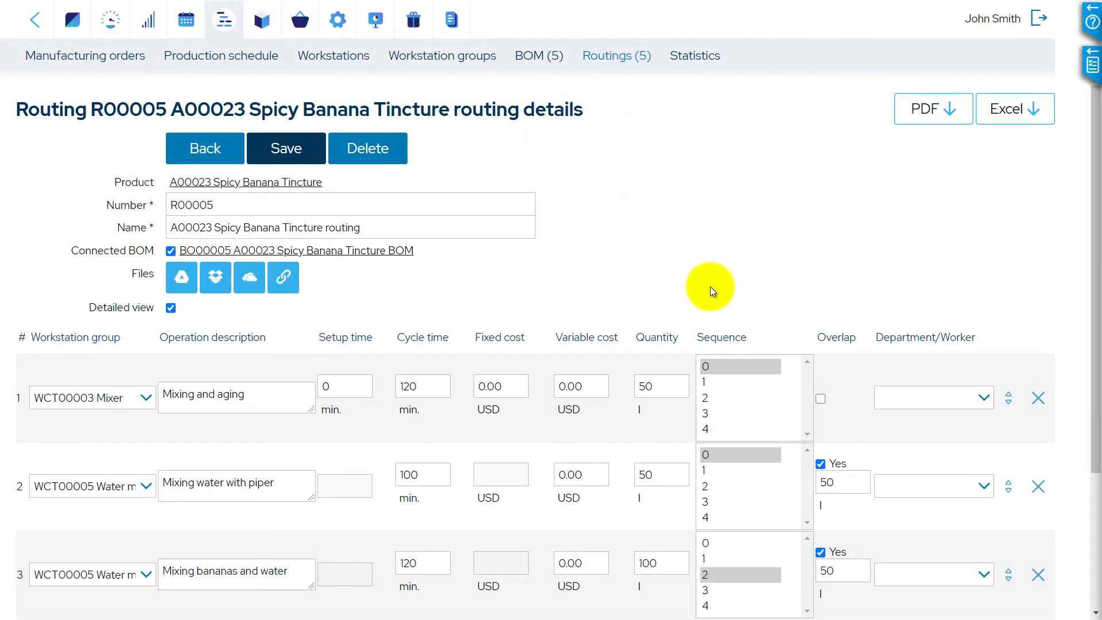
Enter a piece payment of 15 for mixing and aging and subcontract it to V00006 Chemicals Inc
mouse_move(728, 333)
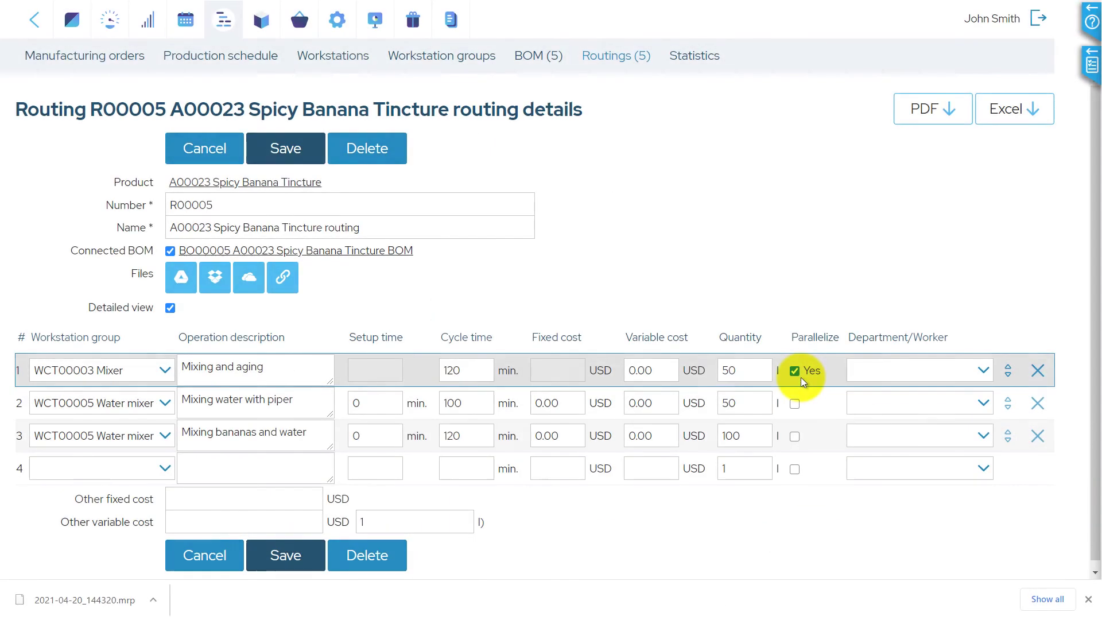
mouse_move(808, 343)
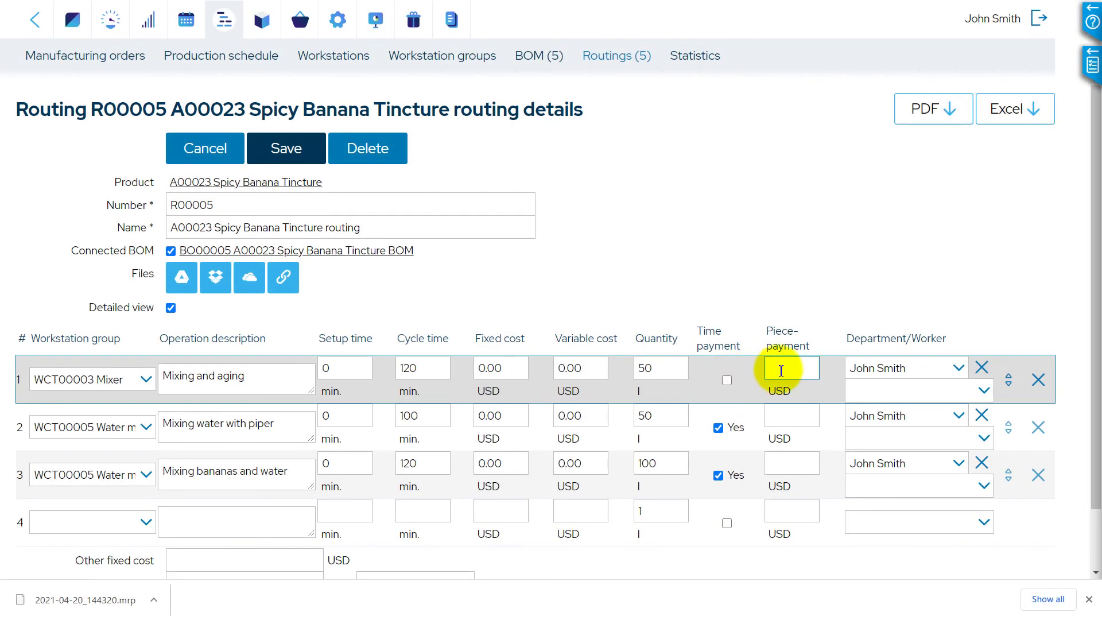
click(780, 369)
text(1)
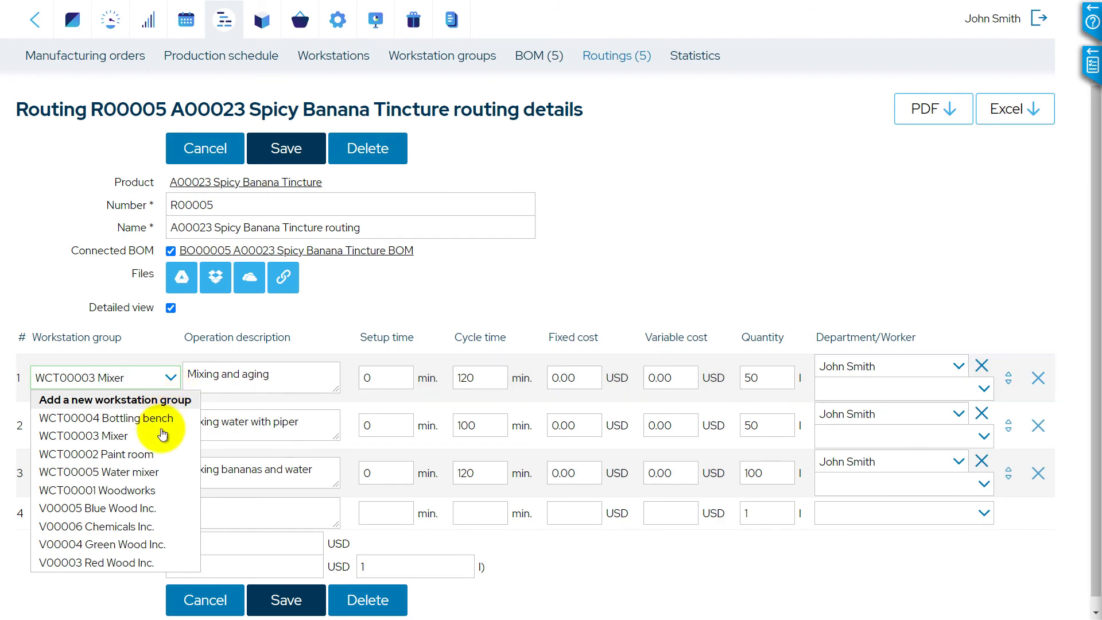
click(148, 527)
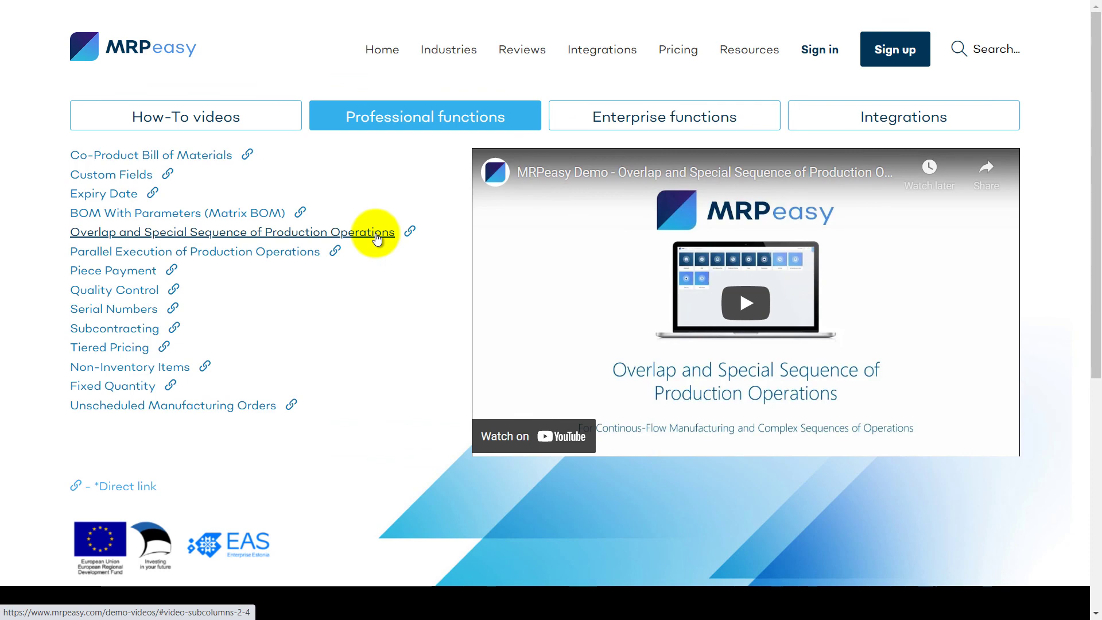
Load the Parallel Execution of Production Operations demo, then the Piece Payment to Shop-Floor Workers demo
click(305, 258)
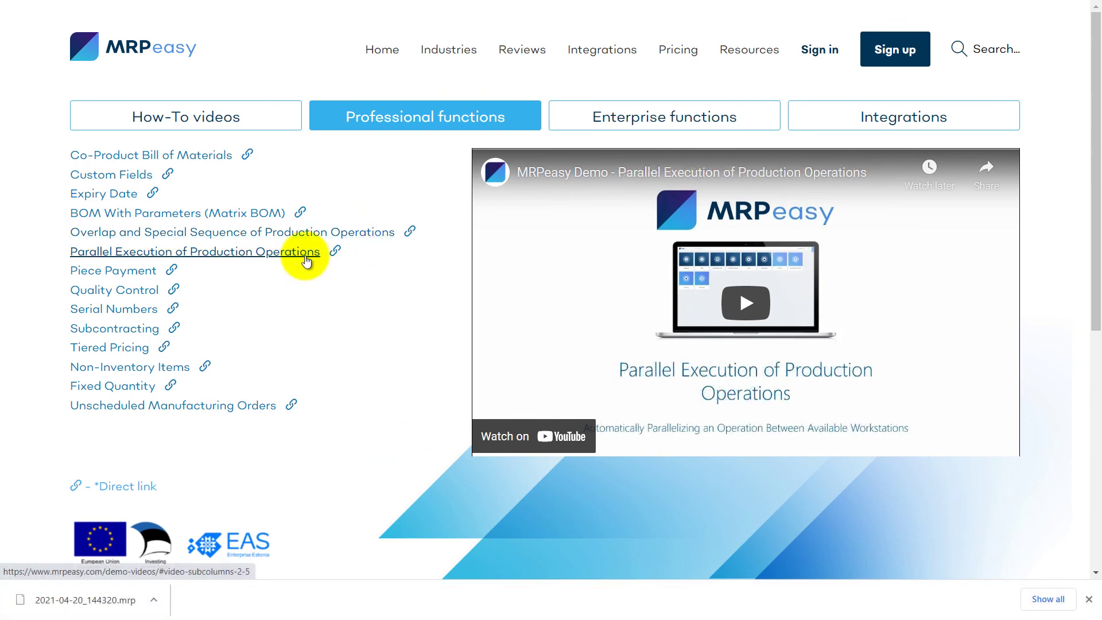
click(150, 276)
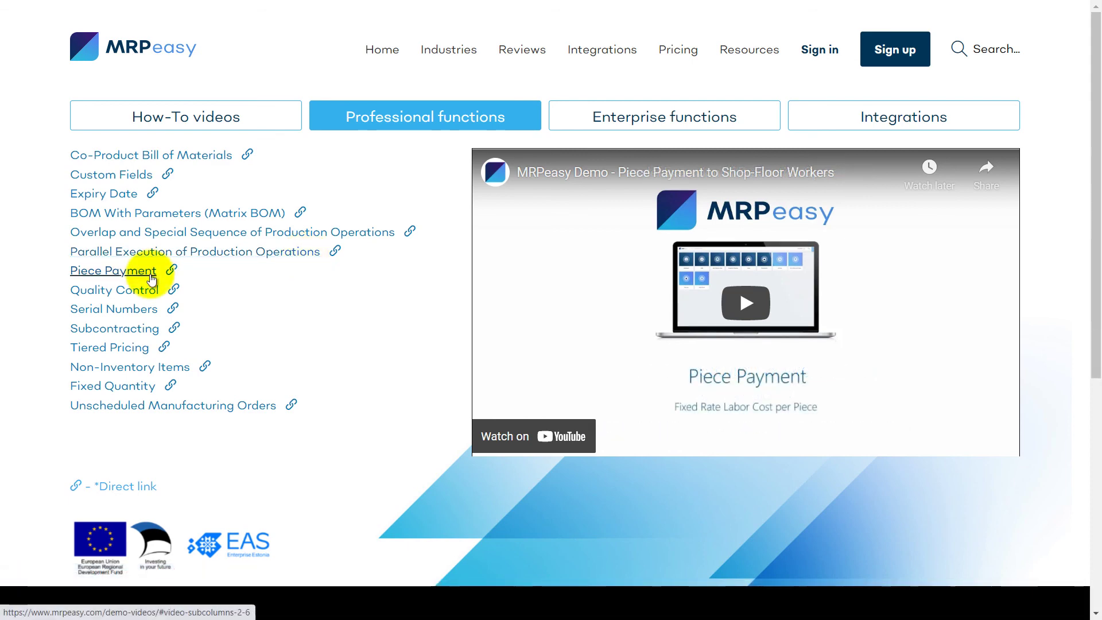